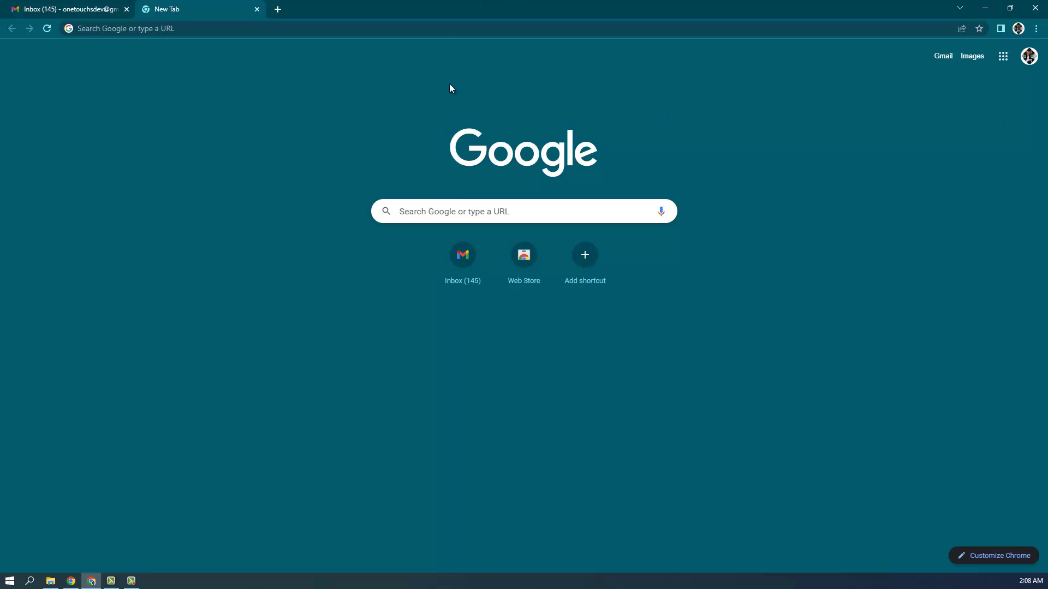
# Search Google for 'winrar download'.
pyautogui.click(357, 31)
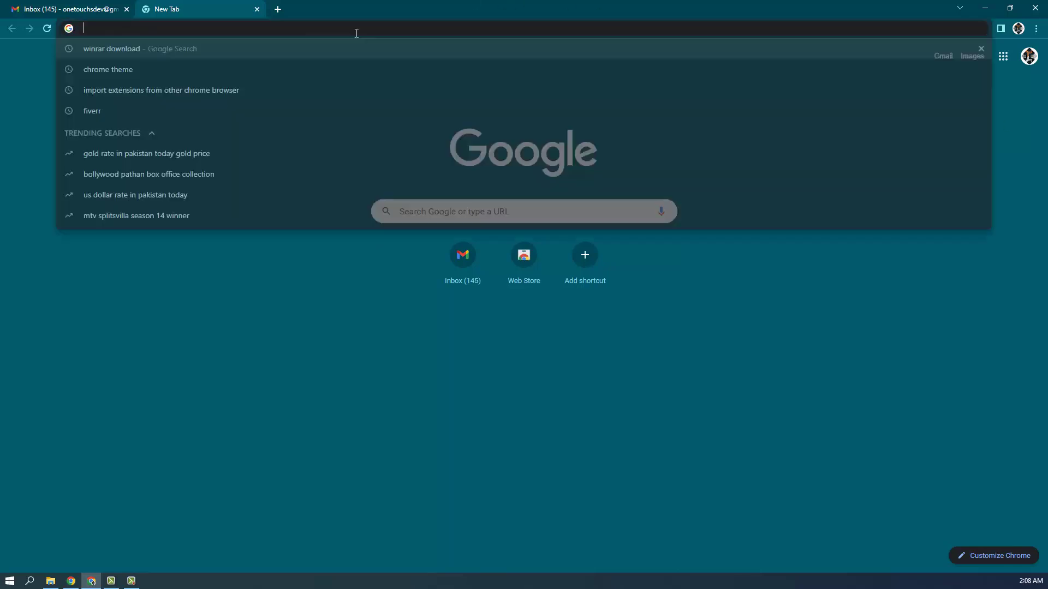
pyautogui.write('w')
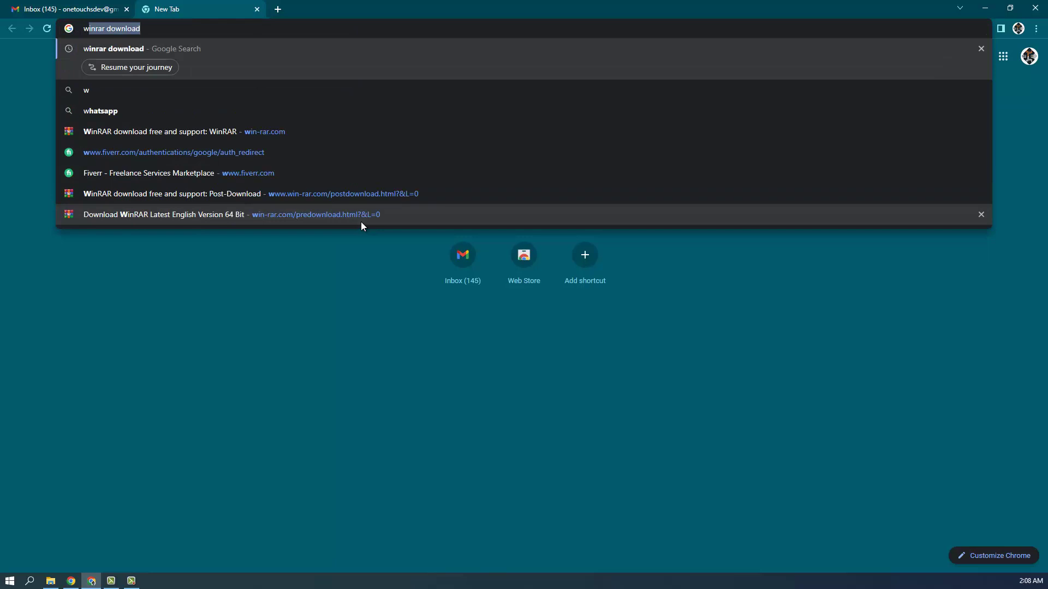
pyautogui.write('inr')
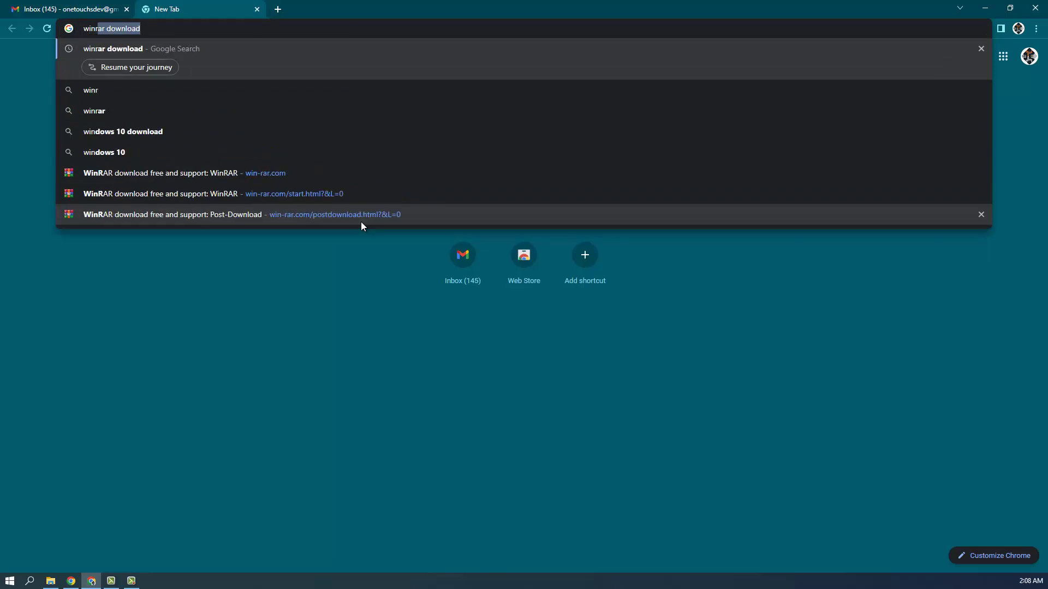
pyautogui.write('ar download')
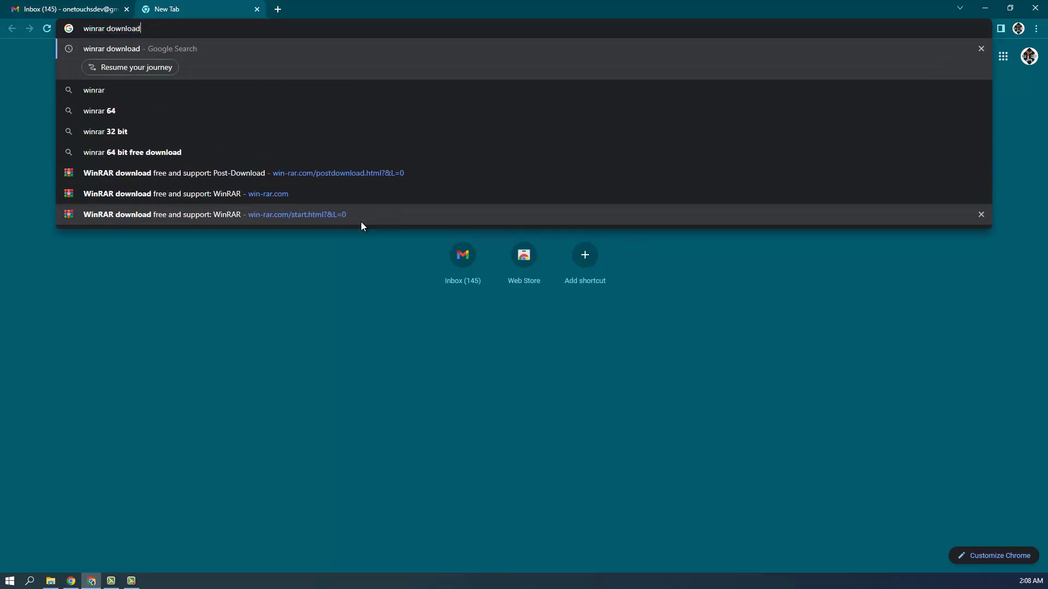
pyautogui.press('Return')
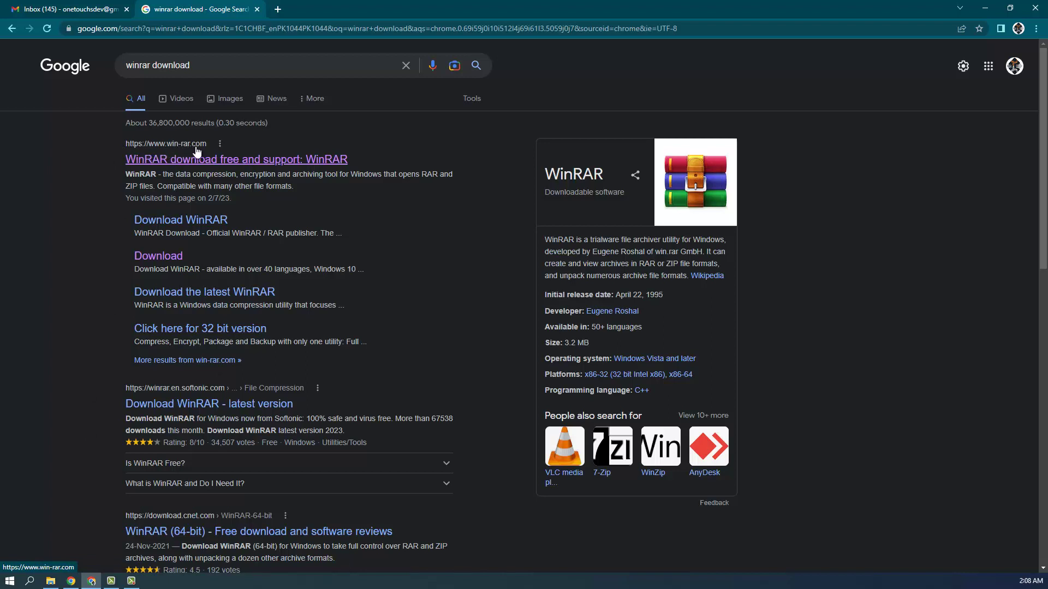
# Open the official win-rar.com result in a new tab and go to its Download WinRAR page.
pyautogui.rightClick(247, 162)
pyautogui.click(289, 171)
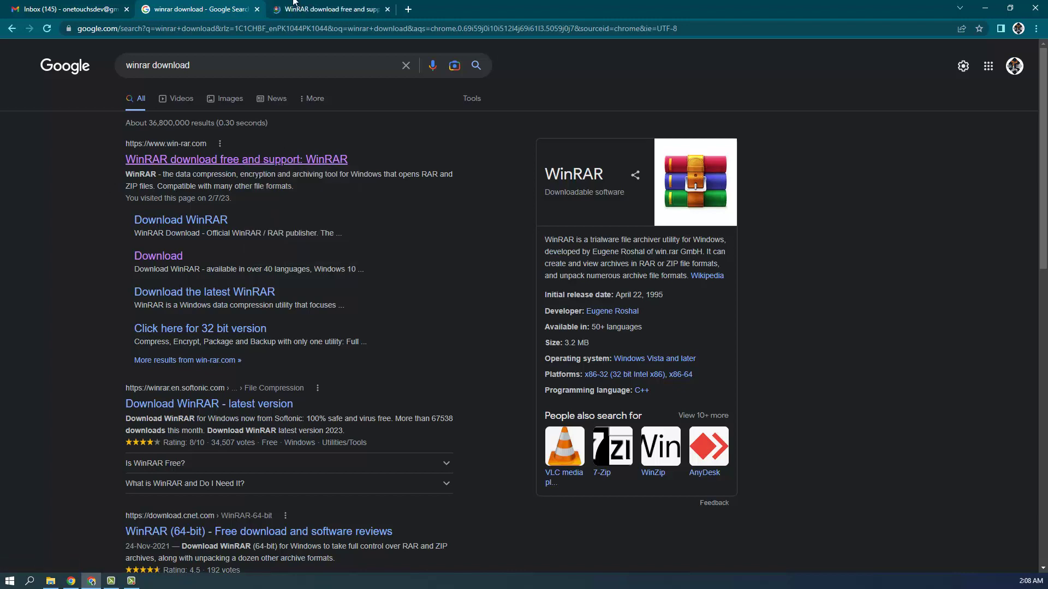
pyautogui.click(299, 6)
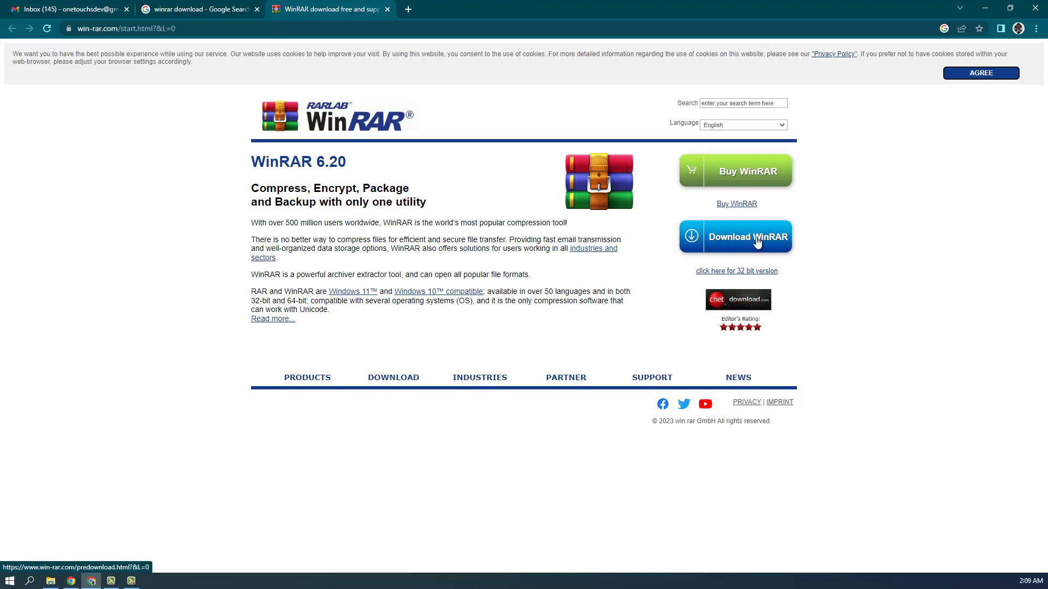
pyautogui.click(730, 241)
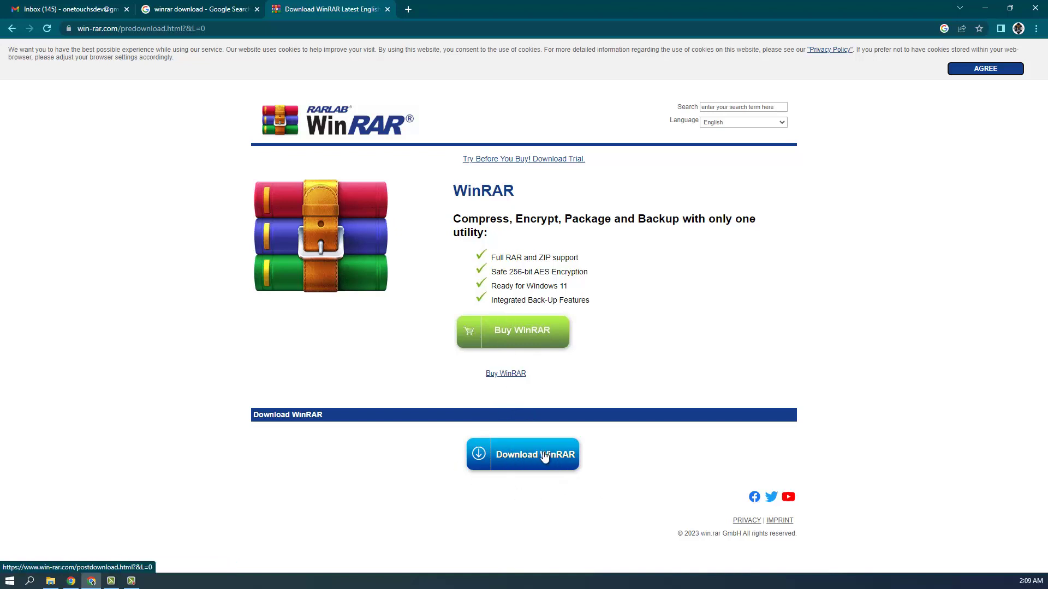
# Download the WinRAR installer winrar-x64-620 (1).exe from the pre-download page.
pyautogui.click(518, 461)
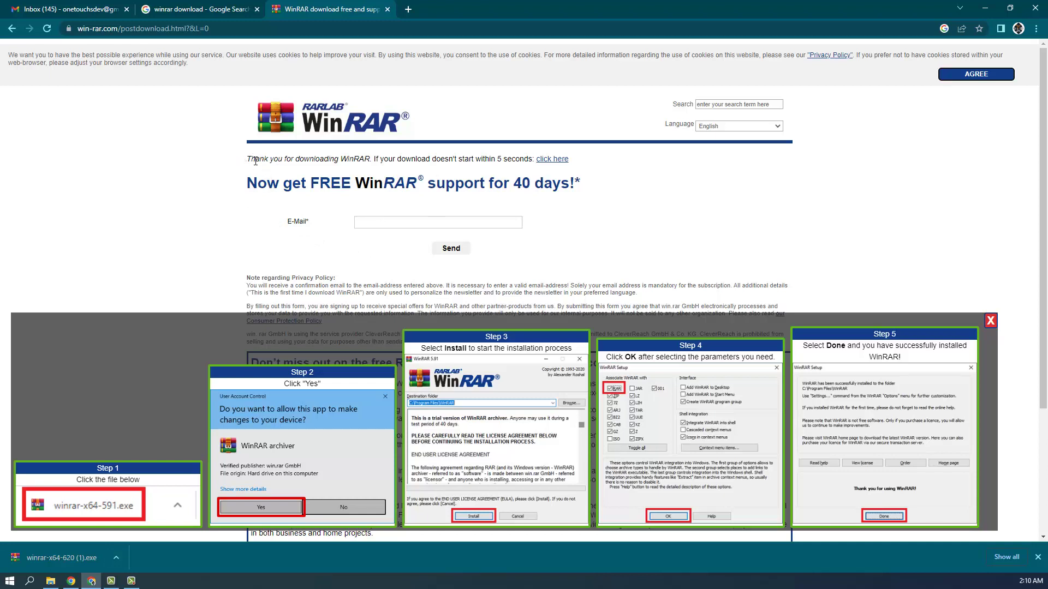
pyautogui.moveTo(247, 160); pyautogui.dragTo(518, 161)
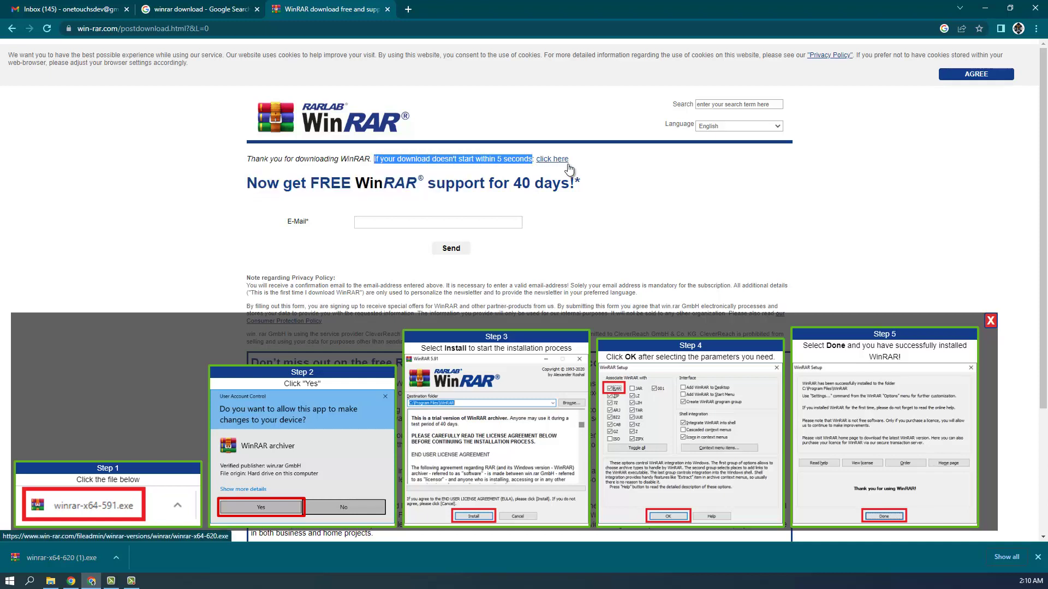
pyautogui.click(668, 174)
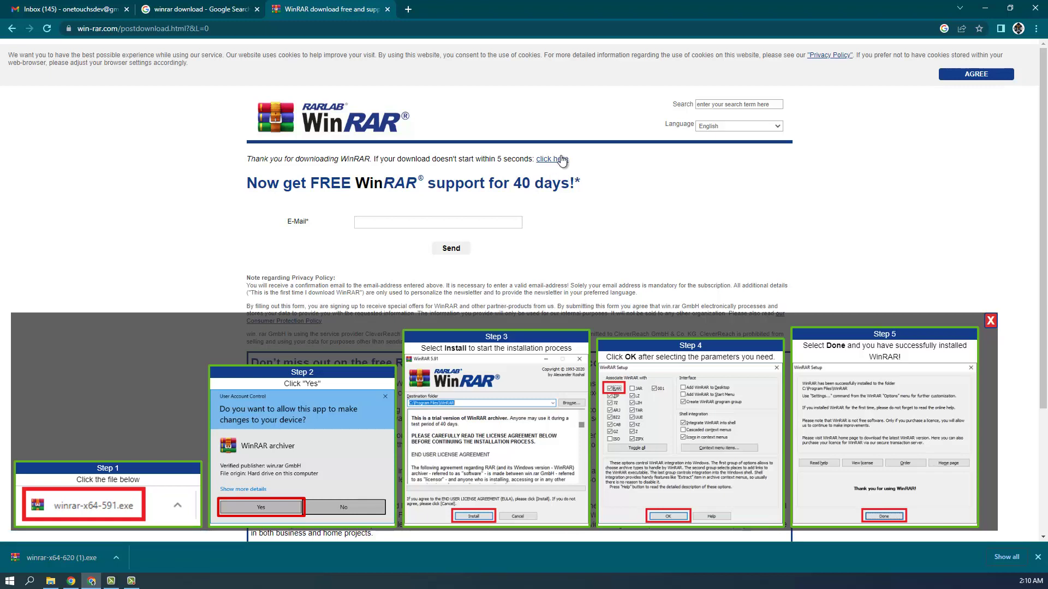
# Show the downloaded installer in its Downloads folder and maximise that Explorer window.
pyautogui.click(117, 557)
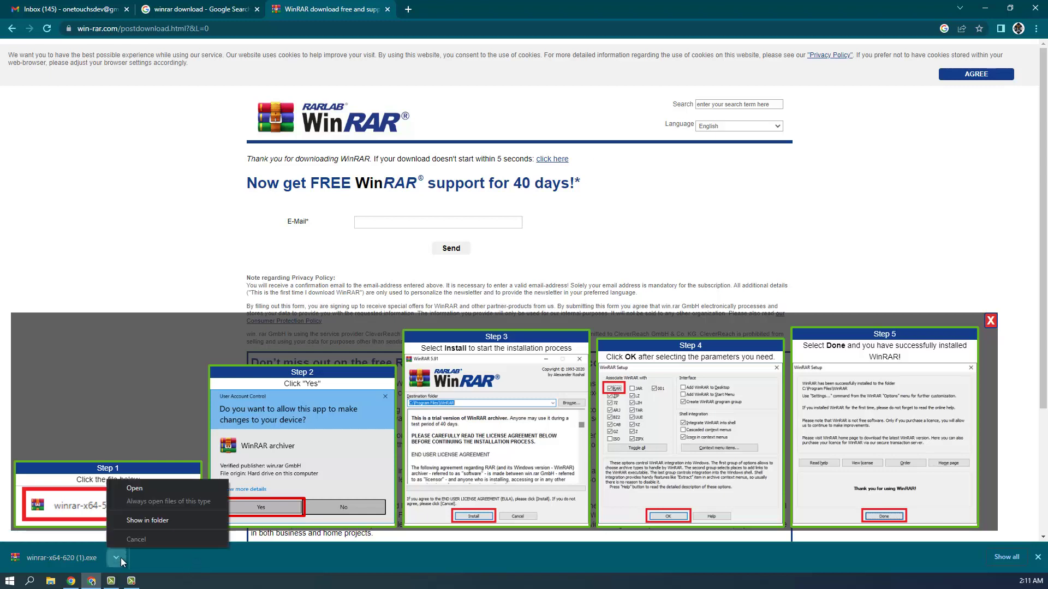
pyautogui.click(162, 520)
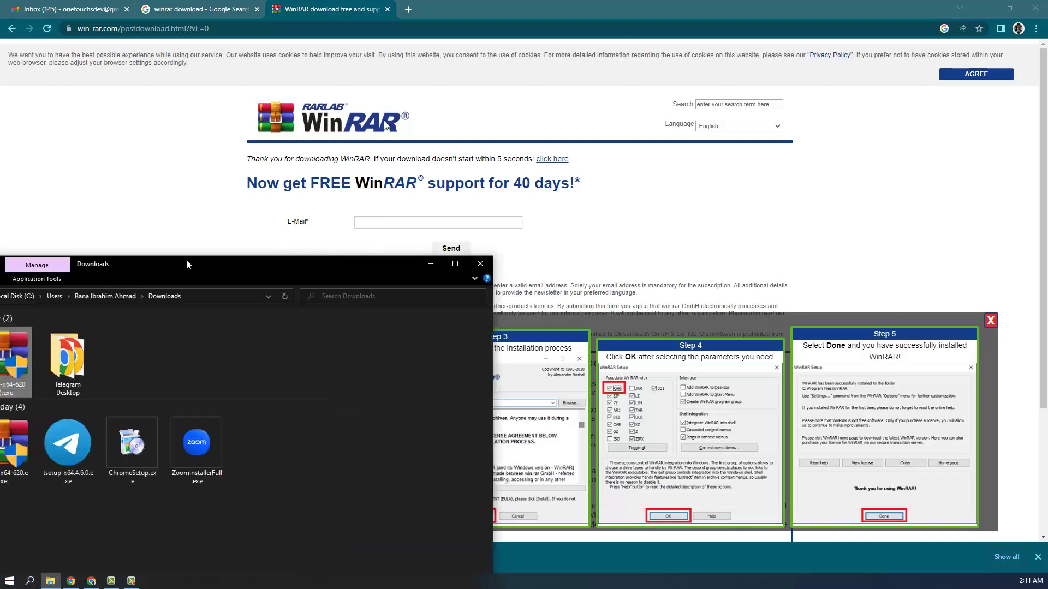
pyautogui.doubleClick(187, 264)
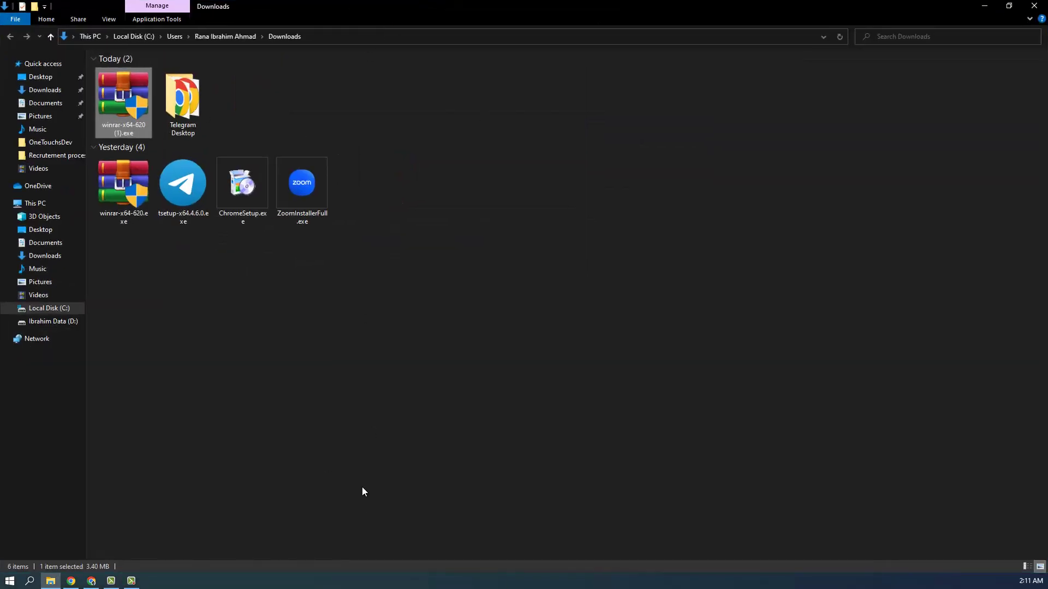
# Launch winrar-x64-620.exe to bring up the WinRAR 6.20 setup window.
pyautogui.click(471, 315)
pyautogui.click(112, 94)
pyautogui.click(118, 185)
pyautogui.click(147, 287)
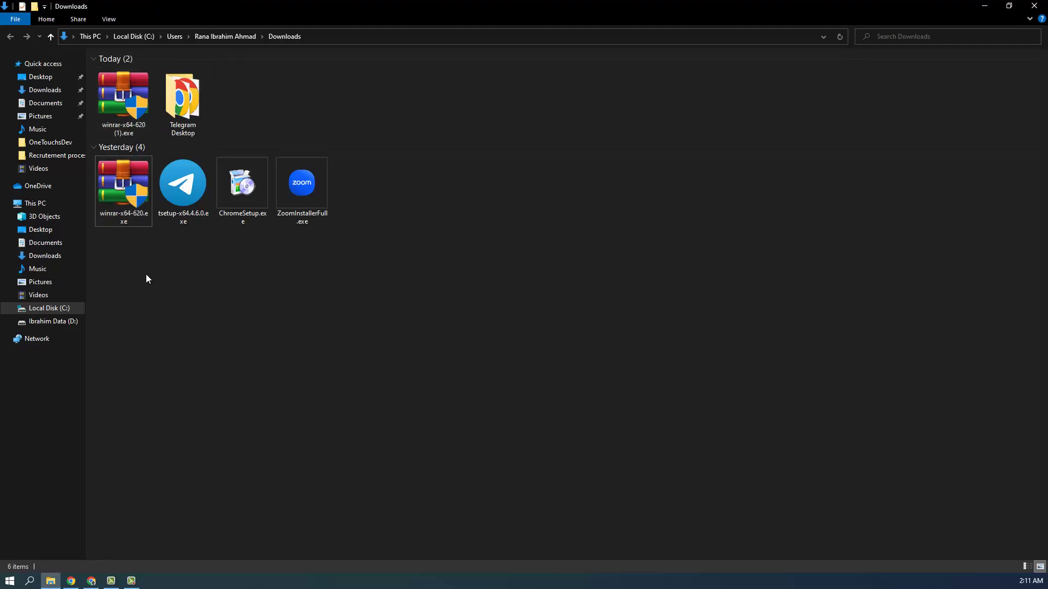
pyautogui.click(140, 195)
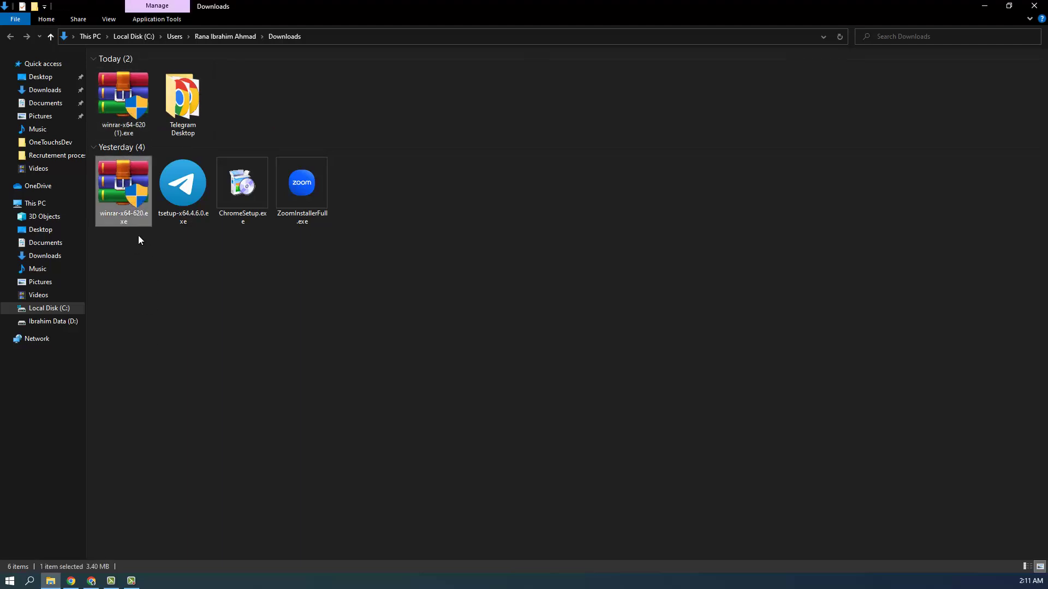
pyautogui.doubleClick(137, 210)
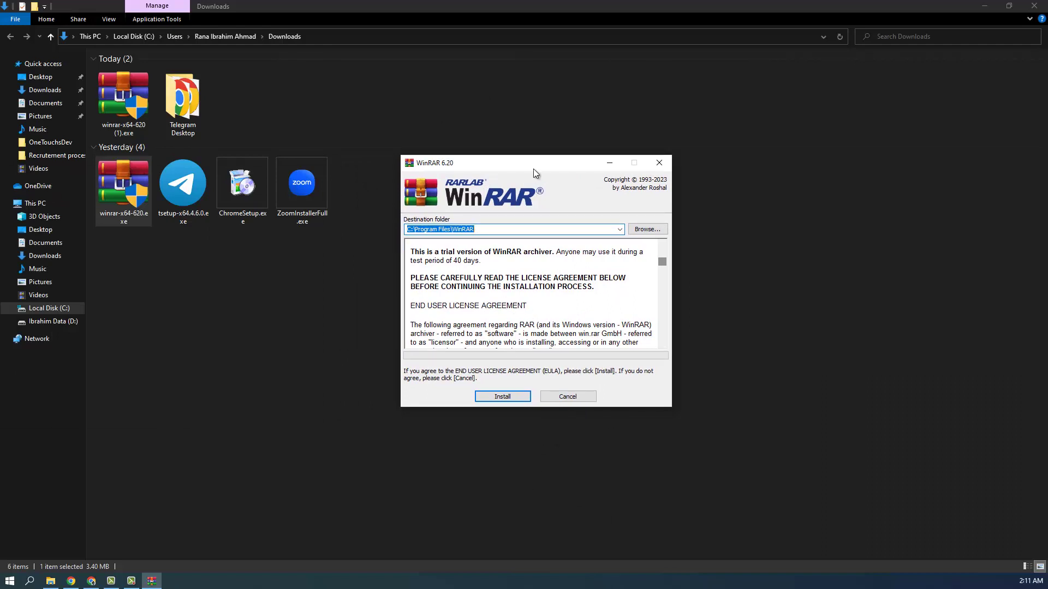
# Check the destination folder with Browse, then cancel and keep C:\Program Files\WinRAR.
pyautogui.moveTo(554, 162); pyautogui.dragTo(527, 164)
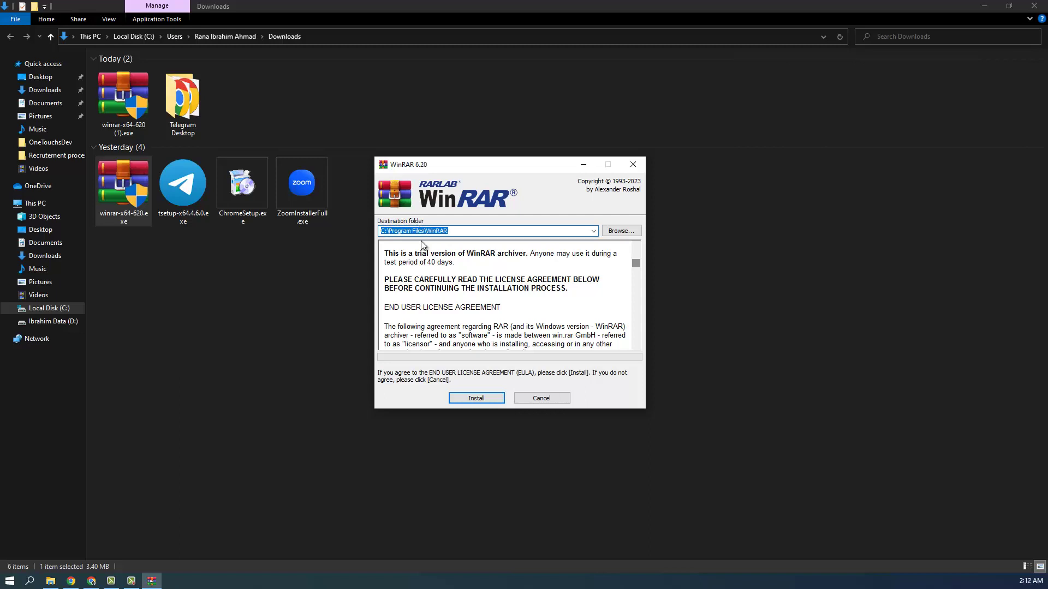
pyautogui.click(382, 232)
pyautogui.click(445, 230)
pyautogui.hotkey('ctrl', 'a')
pyautogui.click(621, 233)
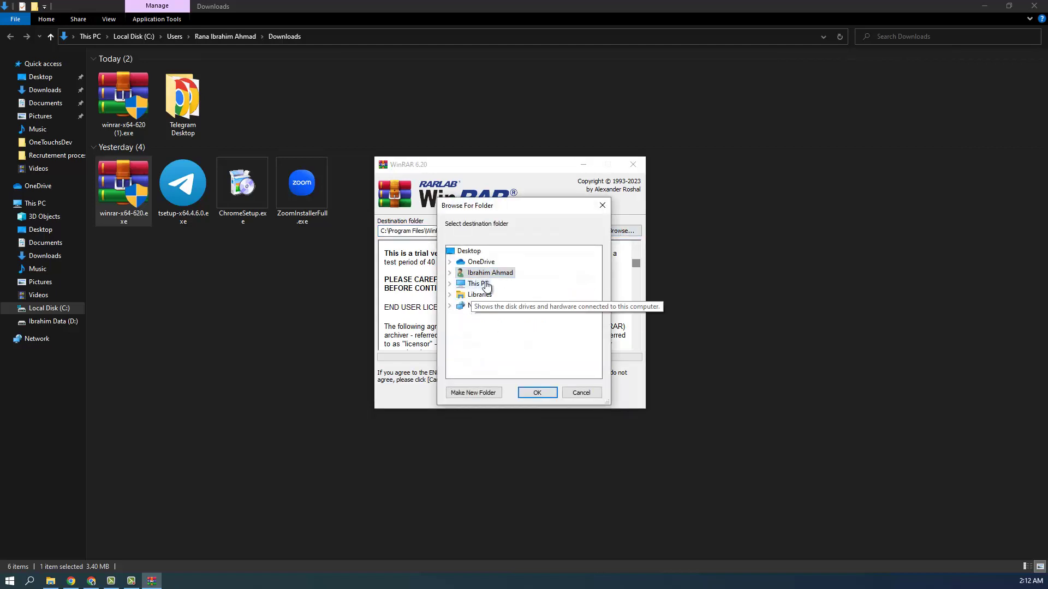
pyautogui.click(450, 284)
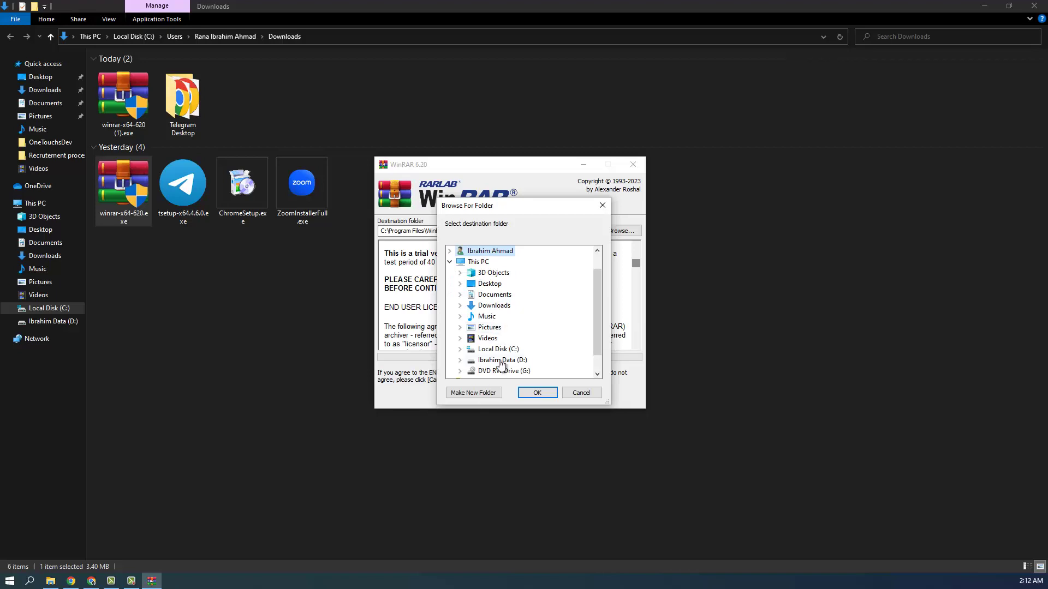
pyautogui.scroll(-1, 505, 363)
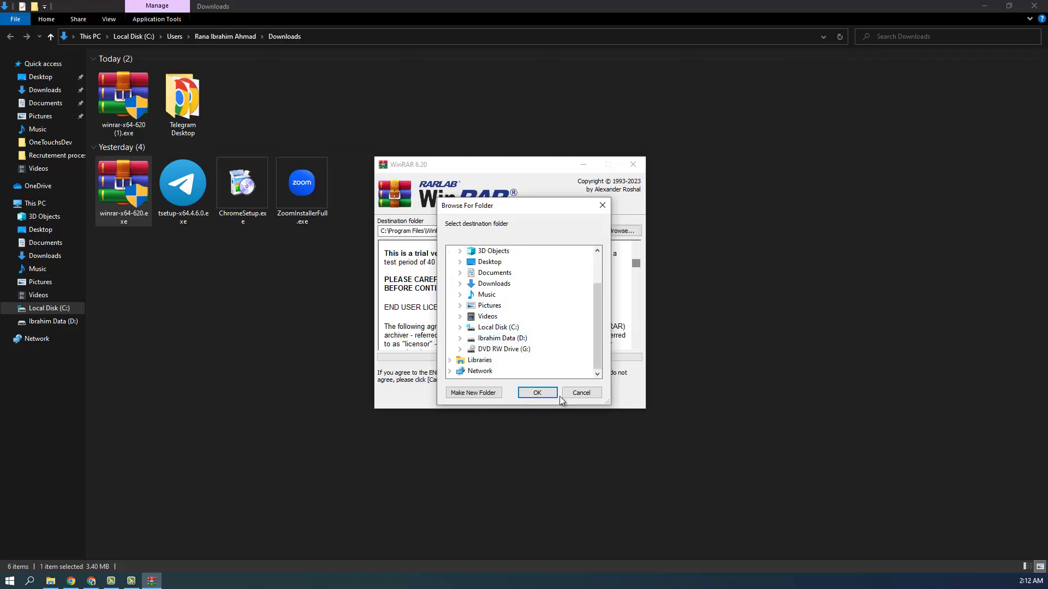
pyautogui.click(602, 205)
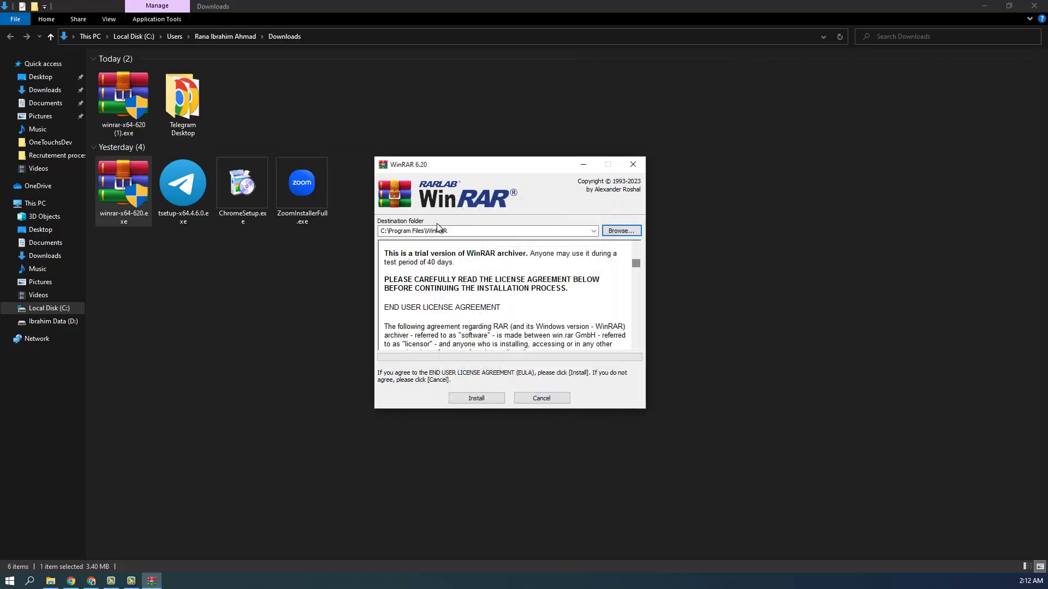
# Install WinRAR 6.20 into C:\Program Files\WinRAR.
pyautogui.click(474, 231)
pyautogui.moveTo(475, 233); pyautogui.dragTo(395, 232)
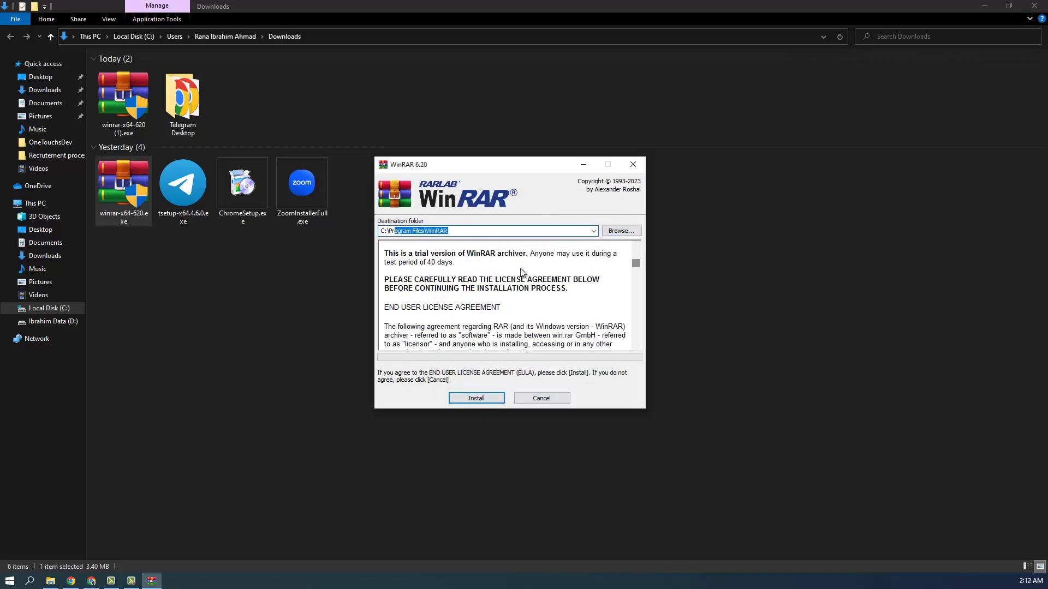
pyautogui.click(479, 400)
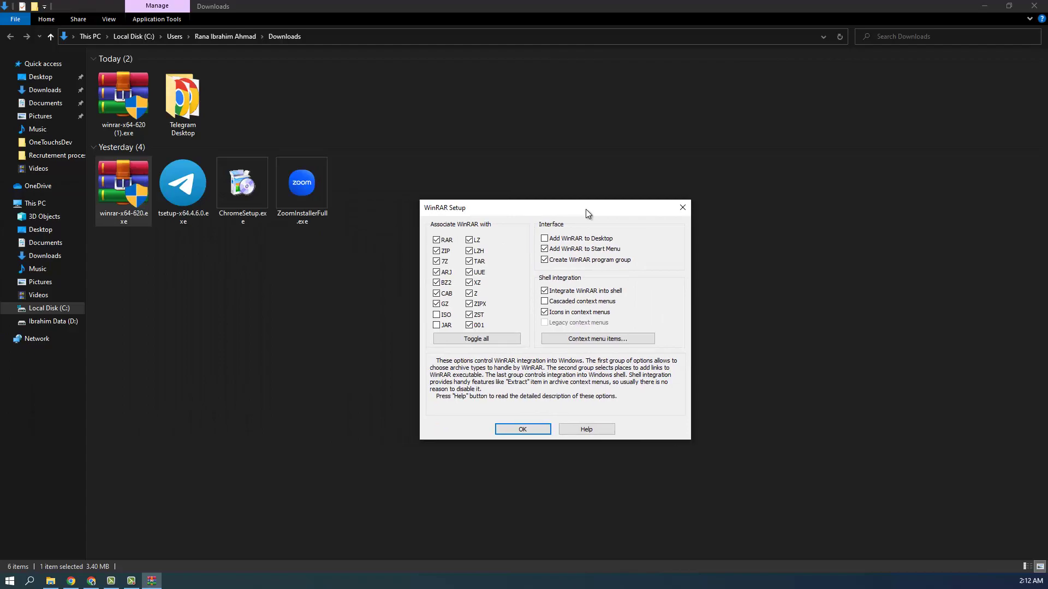
# Enable 'Add WinRAR to Start Menu' in the setup options and accept them with OK.
pyautogui.click(1010, 5)
pyautogui.click(984, 6)
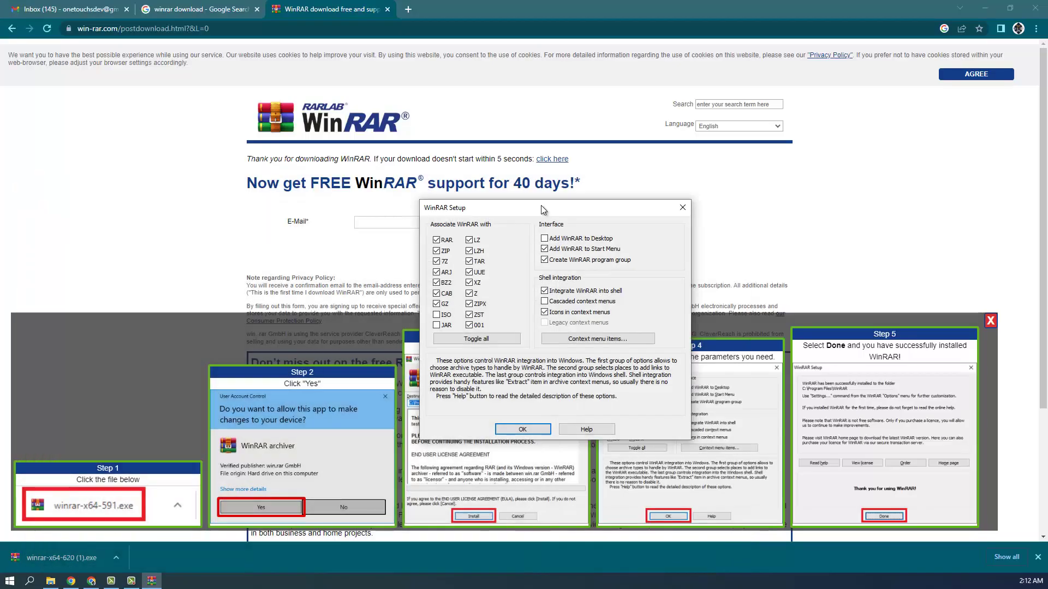
pyautogui.moveTo(542, 205); pyautogui.dragTo(483, 158)
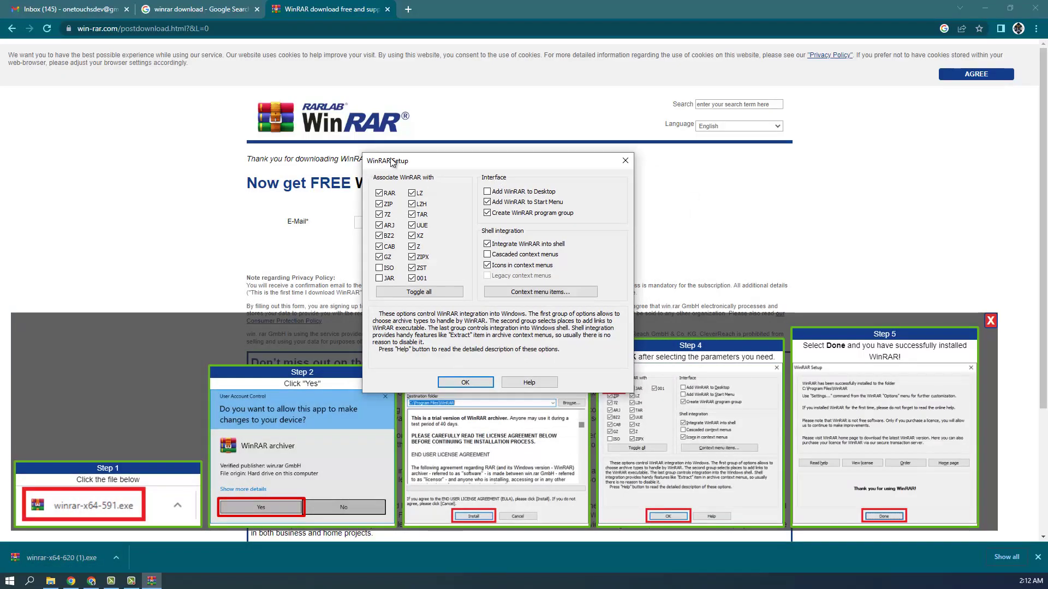
pyautogui.click(489, 203)
pyautogui.click(10, 580)
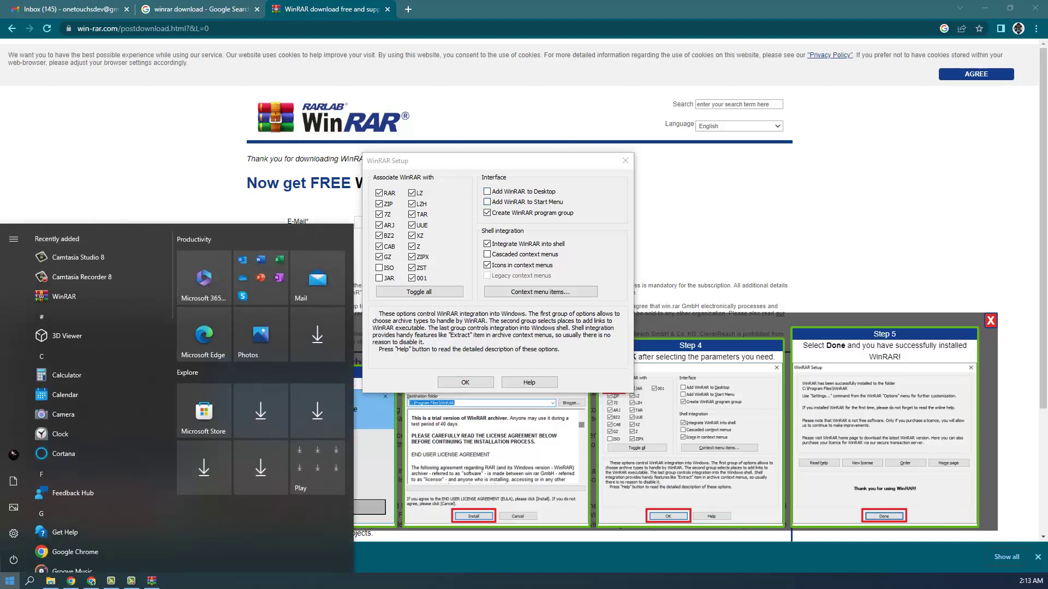
pyautogui.click(10, 581)
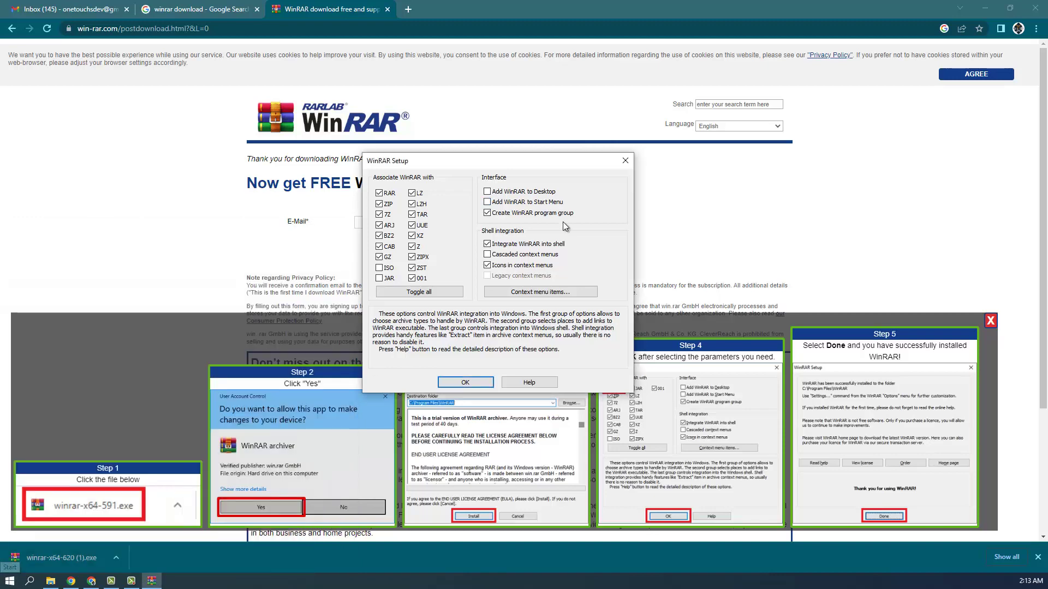
pyautogui.click(488, 202)
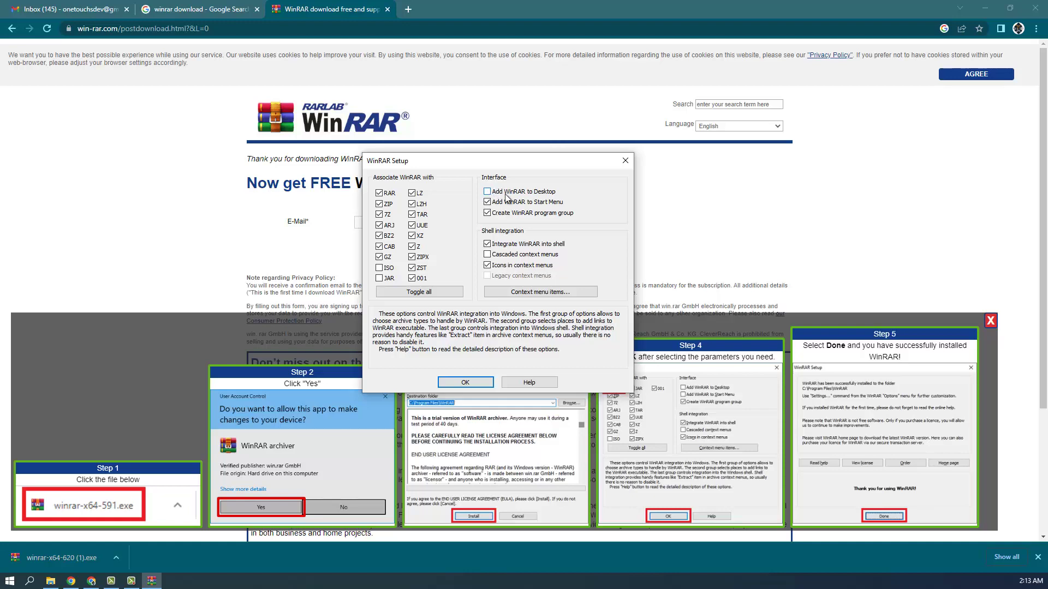
pyautogui.click(465, 383)
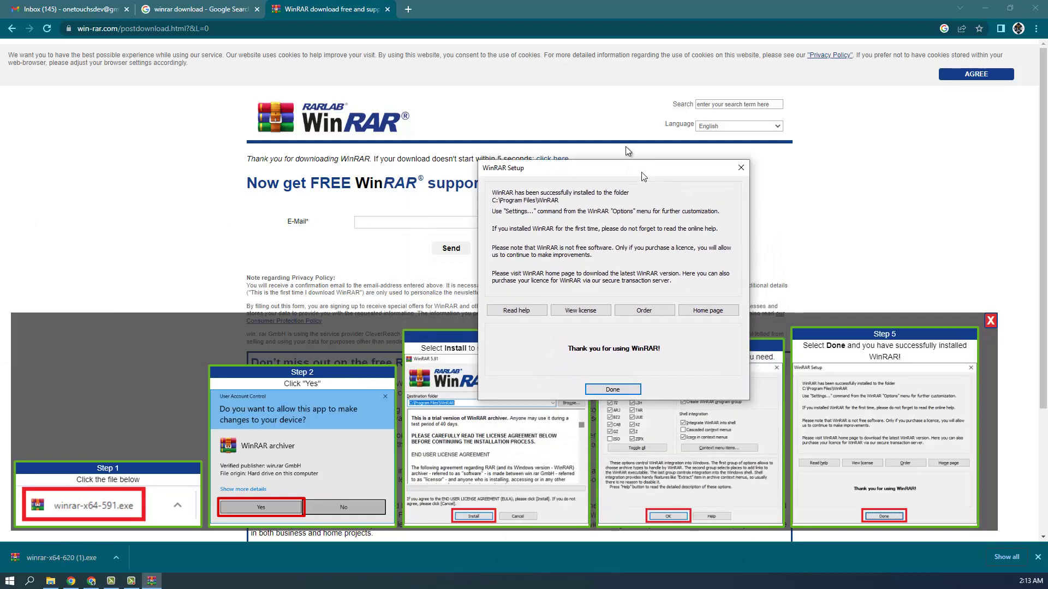
# Dismiss the installation-complete dialog and close the WinRAR shortcuts folder window.
pyautogui.moveTo(632, 174); pyautogui.dragTo(578, 129)
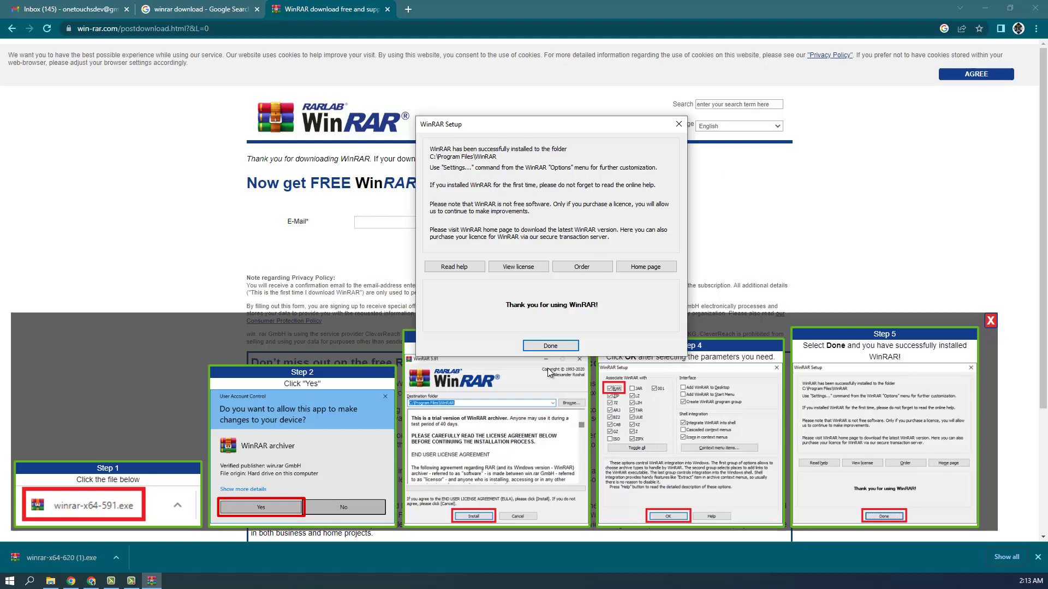
pyautogui.click(551, 346)
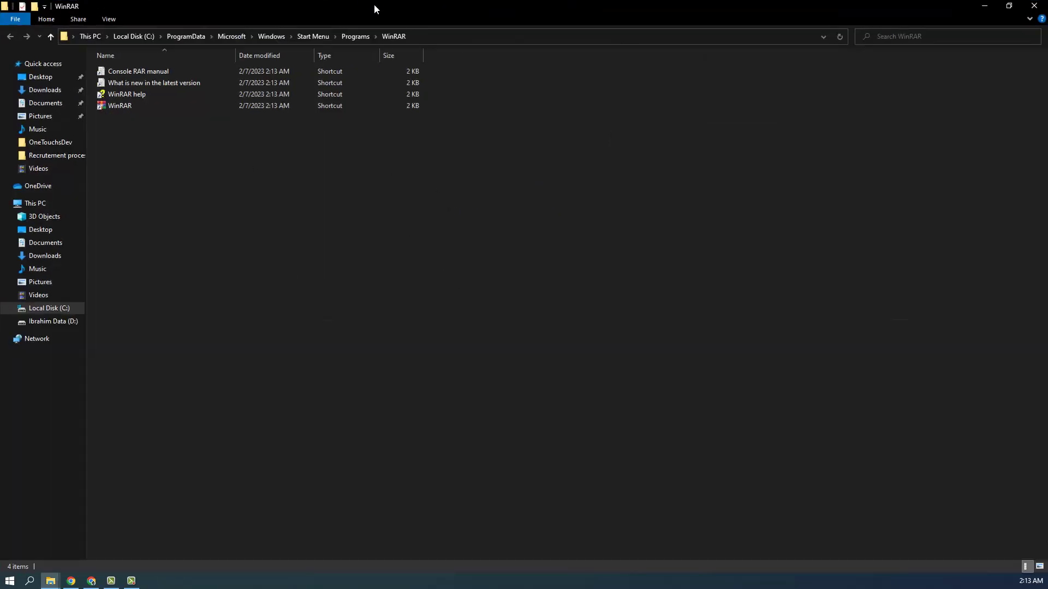
pyautogui.click(1029, 12)
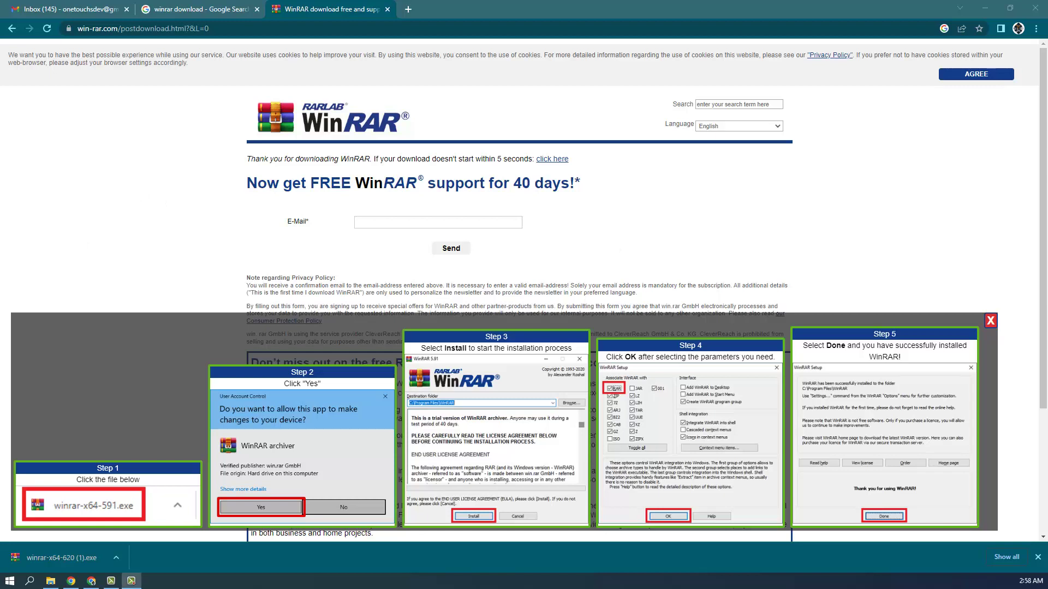
# Create a new folder named Folder_1 in OneTouchsDev.
pyautogui.hotkey('alt', 'Tab')
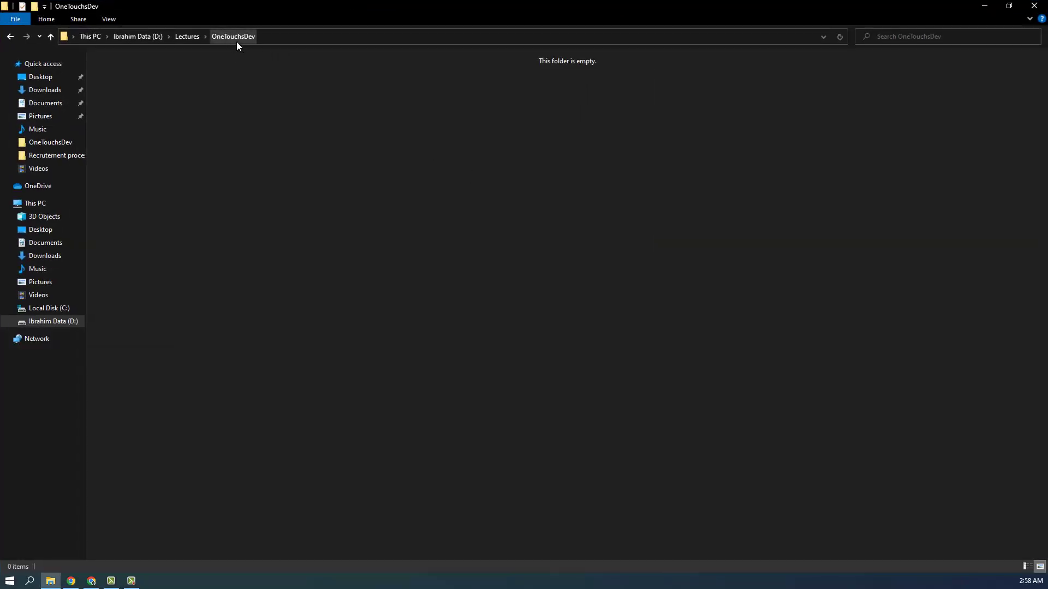
pyautogui.rightClick(352, 157)
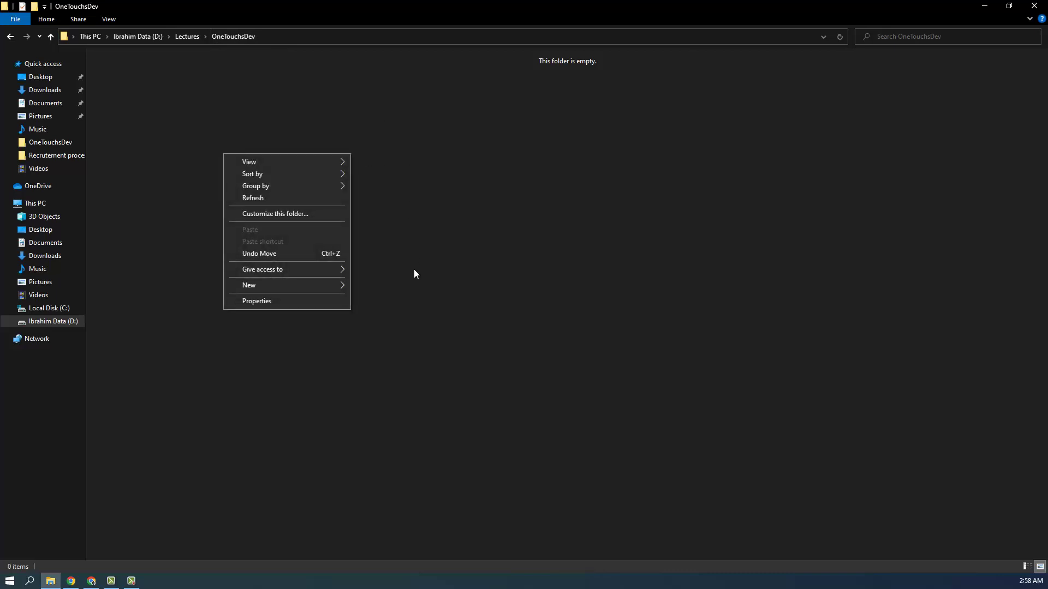
pyautogui.rightClick(459, 137)
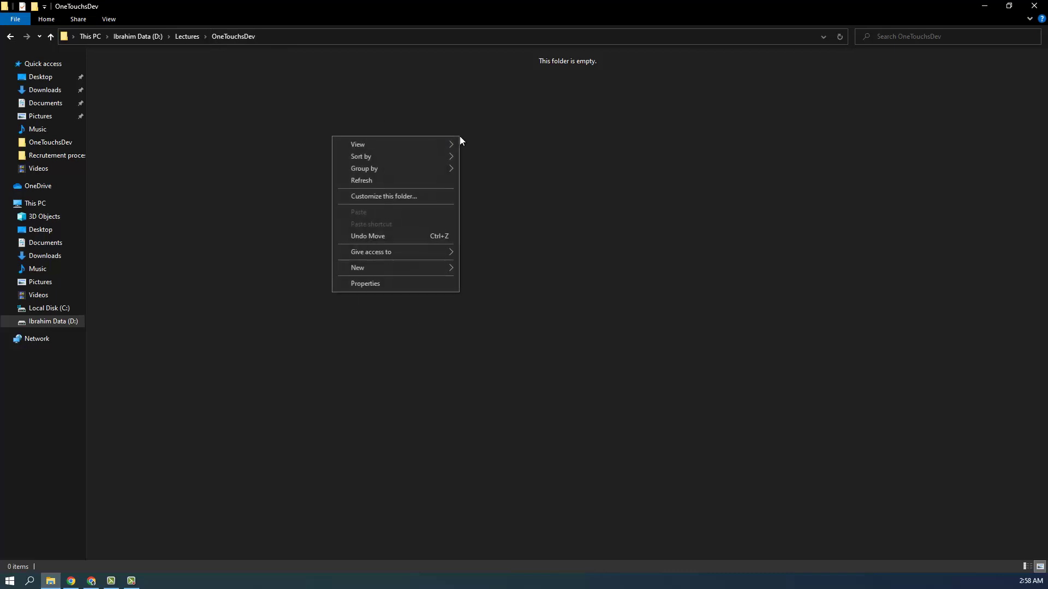
pyautogui.moveTo(448, 268)
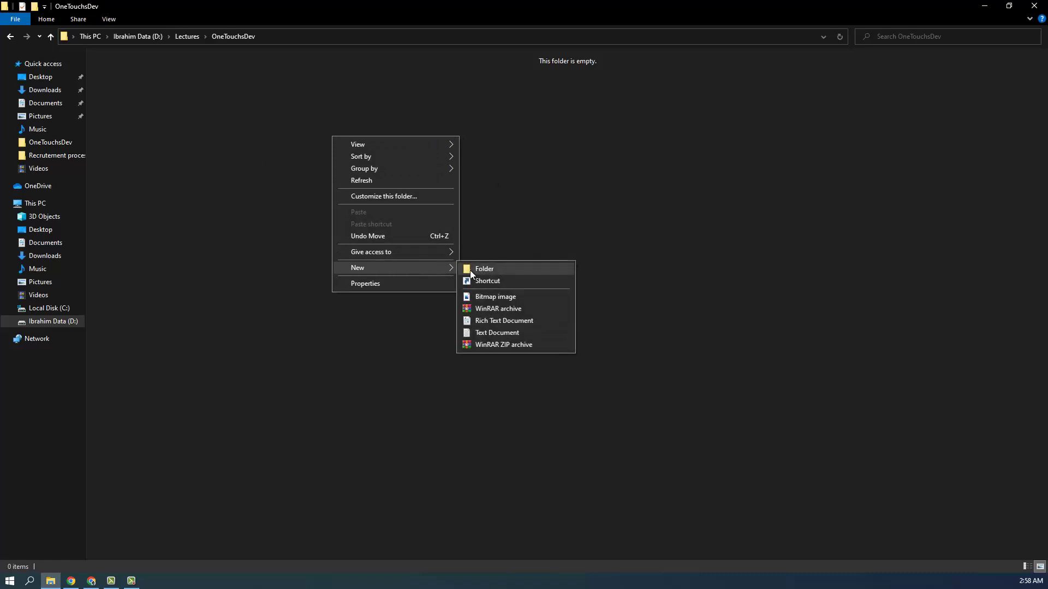
pyautogui.click(488, 269)
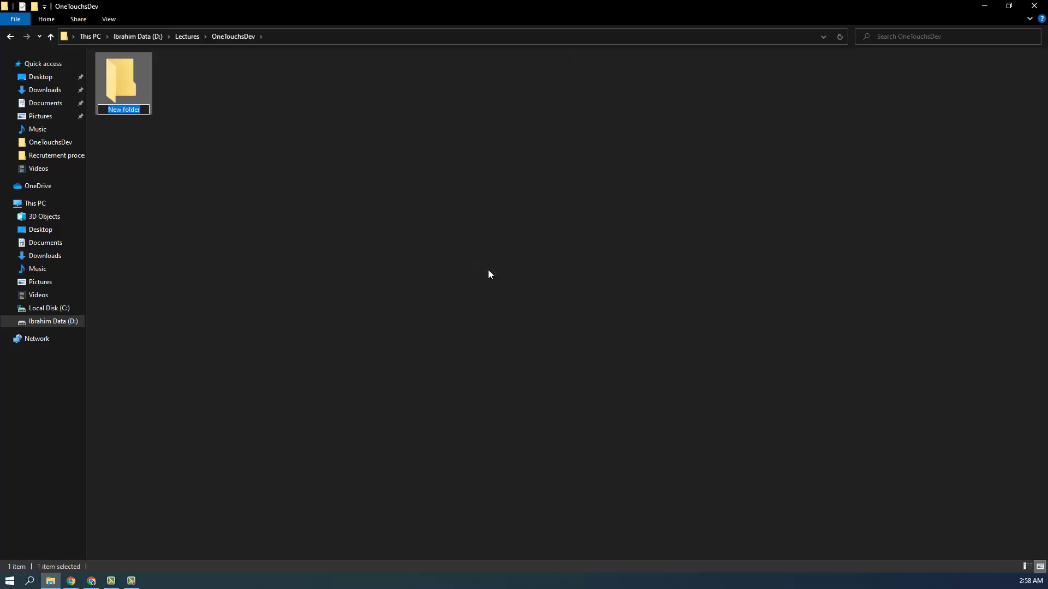
pyautogui.write('Folder_1')
pyautogui.press('Return')
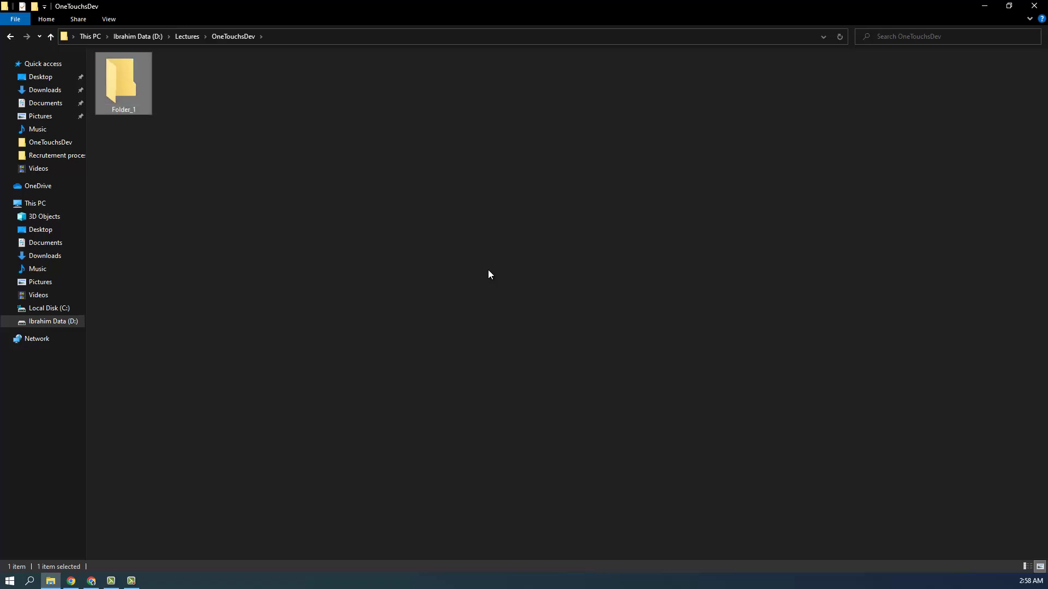
# Open the empty Folder_1.
pyautogui.press('Return')
pyautogui.rightClick(324, 196)
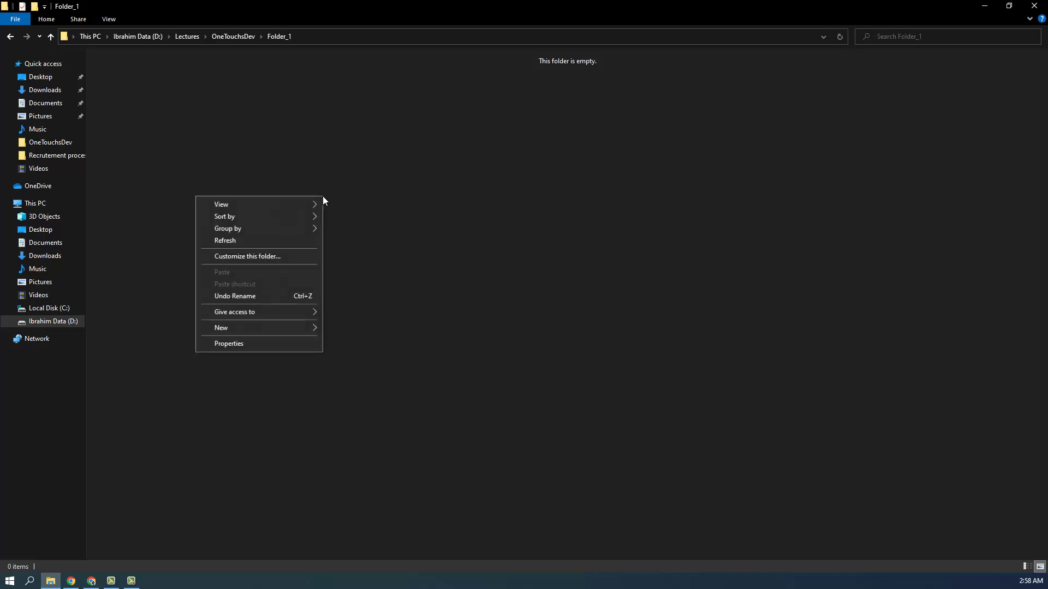
pyautogui.click(586, 203)
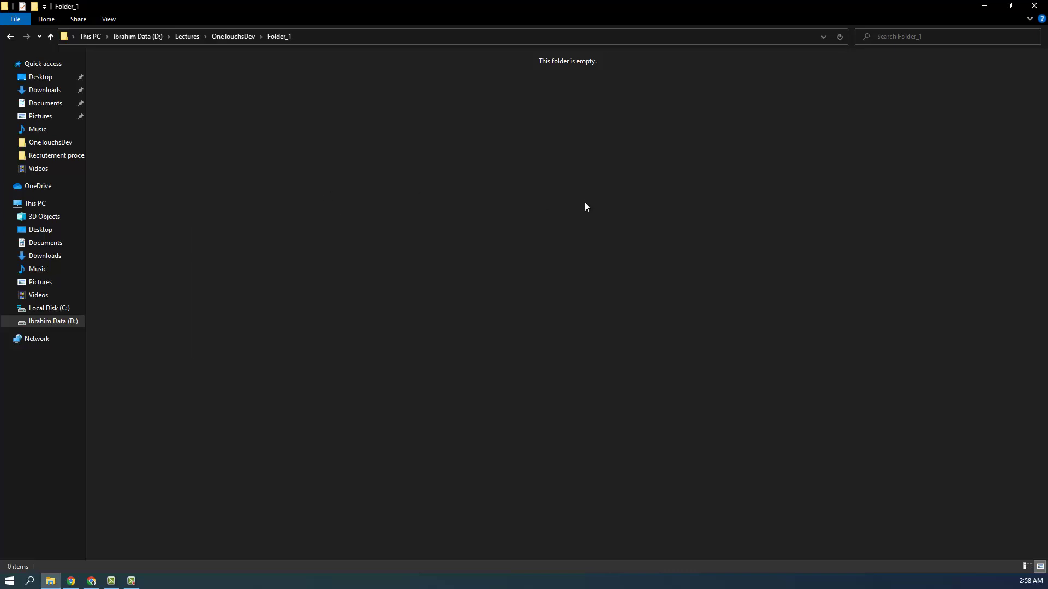
pyautogui.rightClick(414, 215)
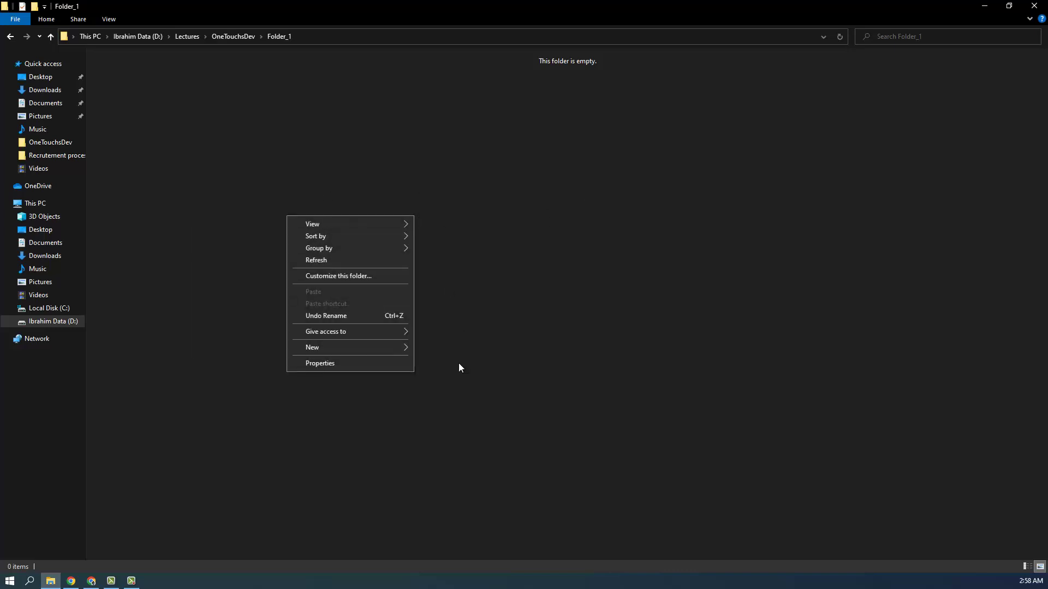
# Create a text document named testingDoc.txt in Folder_1.
pyautogui.moveTo(397, 349)
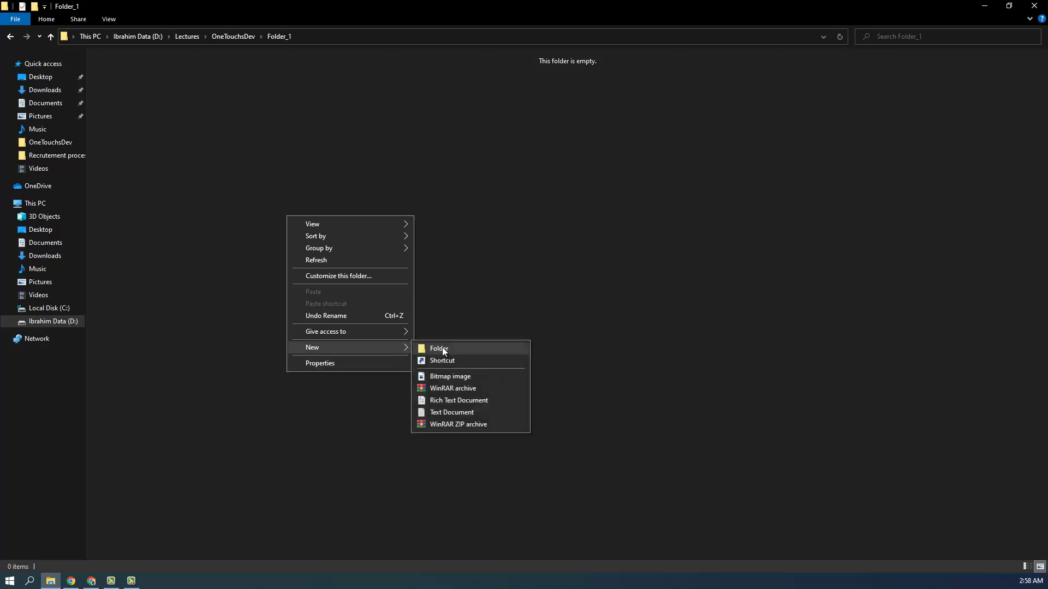
pyautogui.click(451, 413)
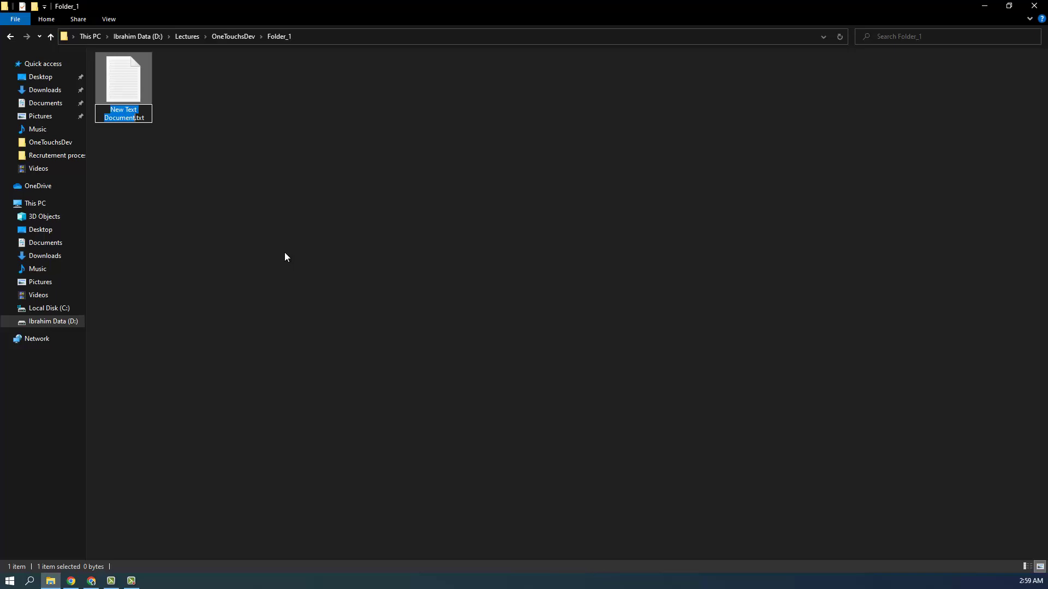
pyautogui.write('testing')
pyautogui.write('Doc')
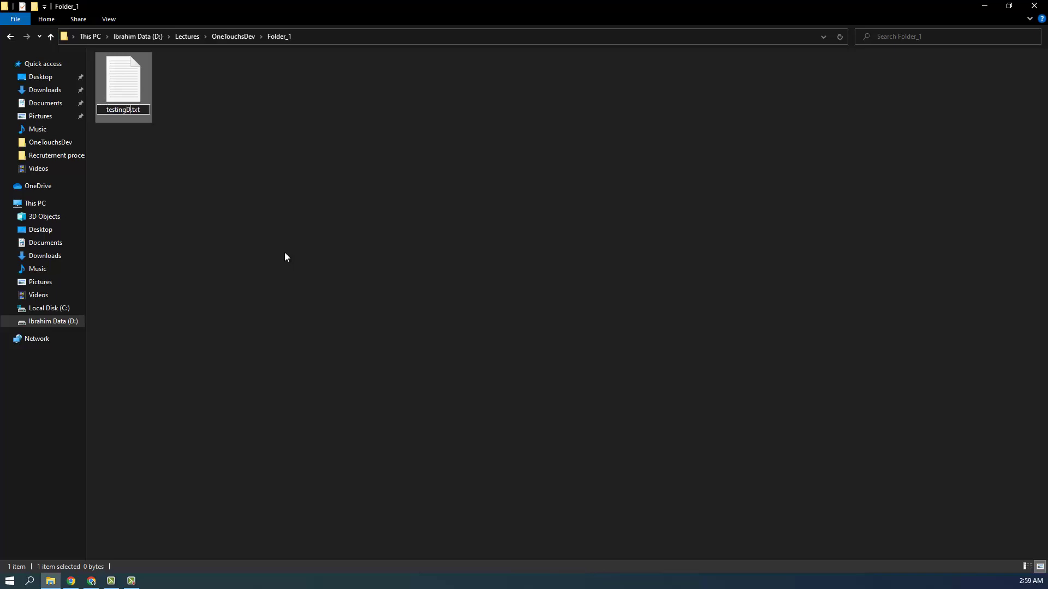
pyautogui.press('Return')
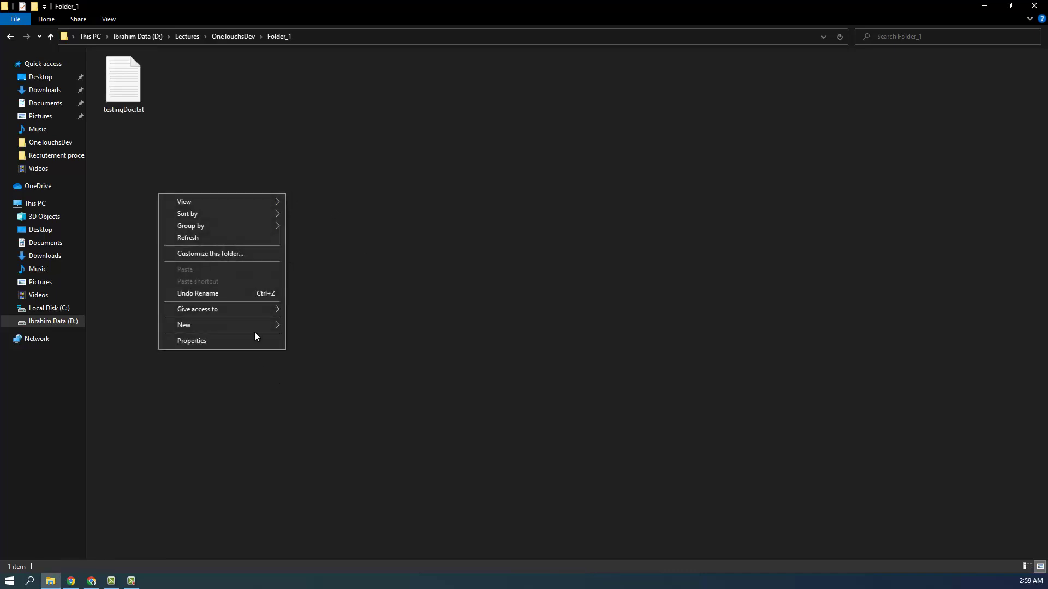
# Create a second file named index.html, accepting the extension change.
pyautogui.moveTo(254, 329)
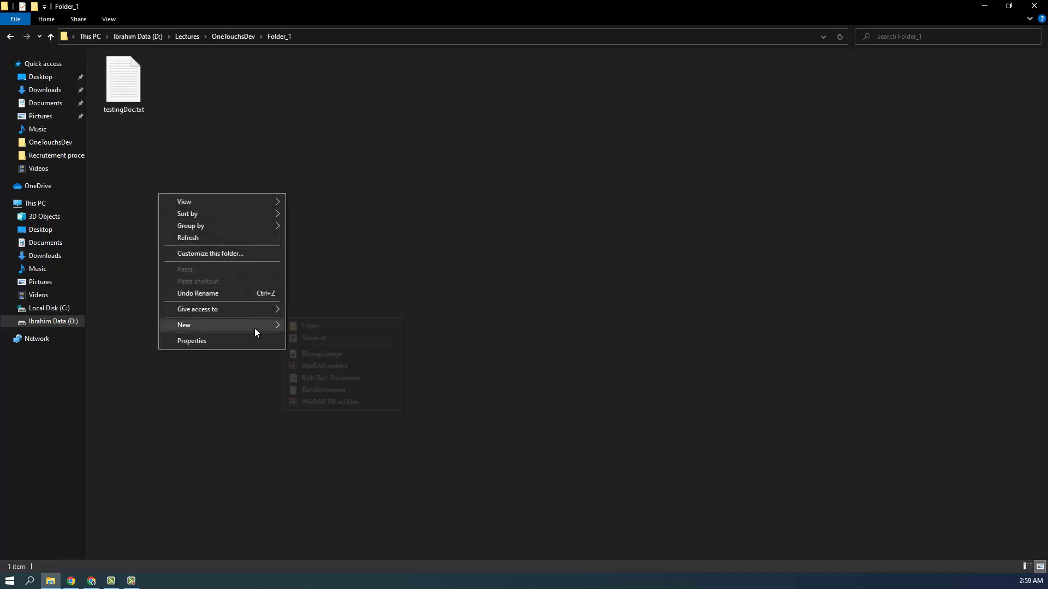
pyautogui.click(342, 391)
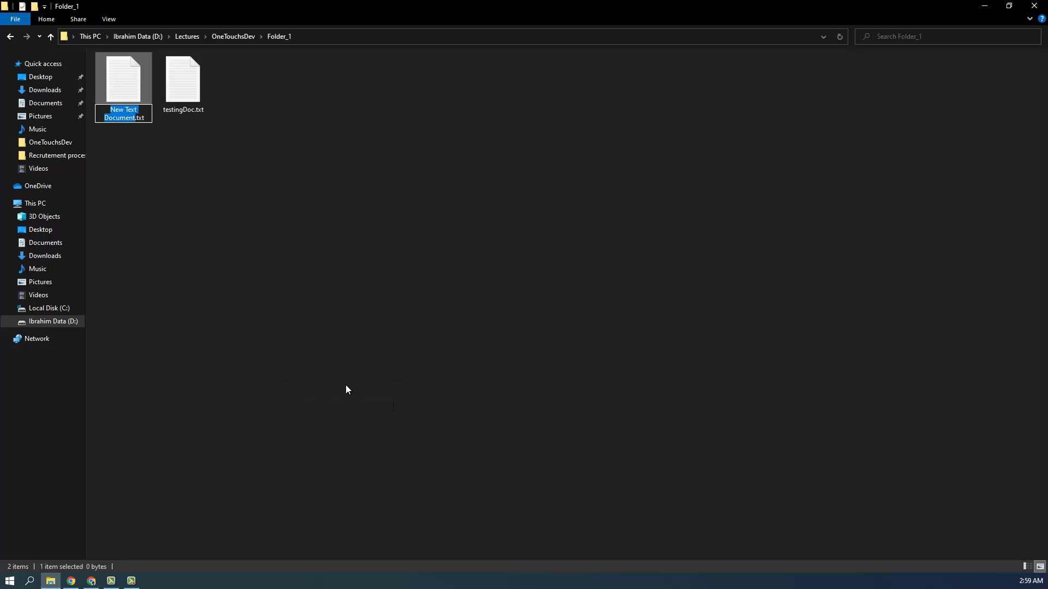
pyautogui.hotkey('ctrl', 'a')
pyautogui.write('index.html')
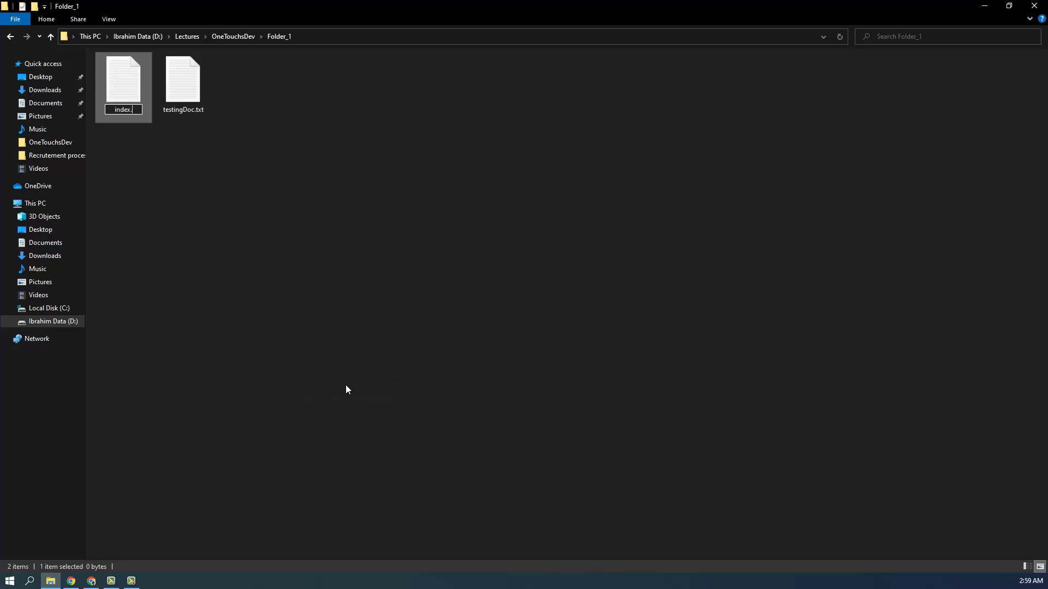
pyautogui.press('Return')
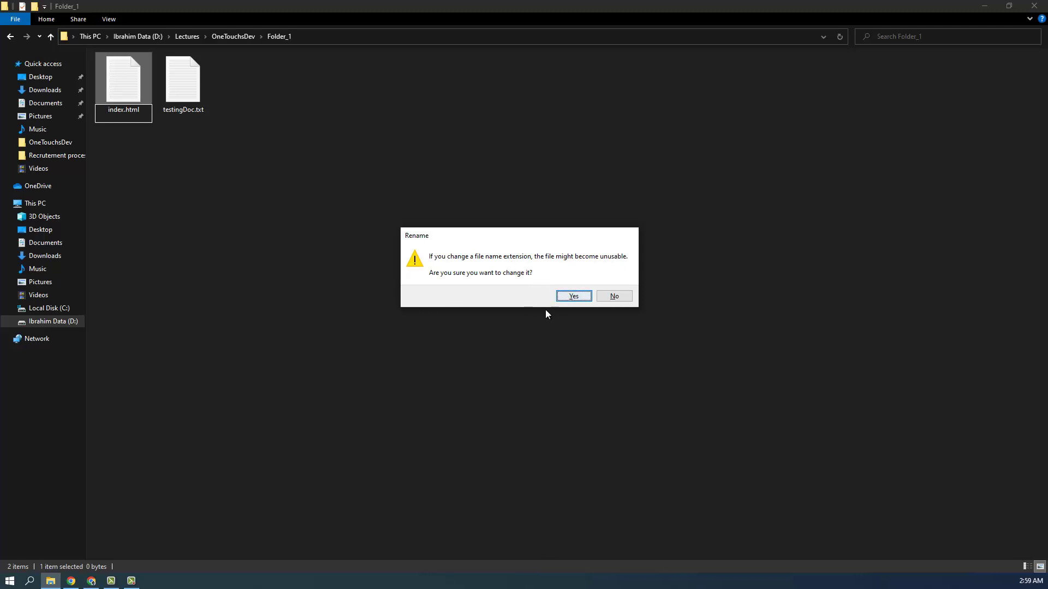
pyautogui.click(574, 297)
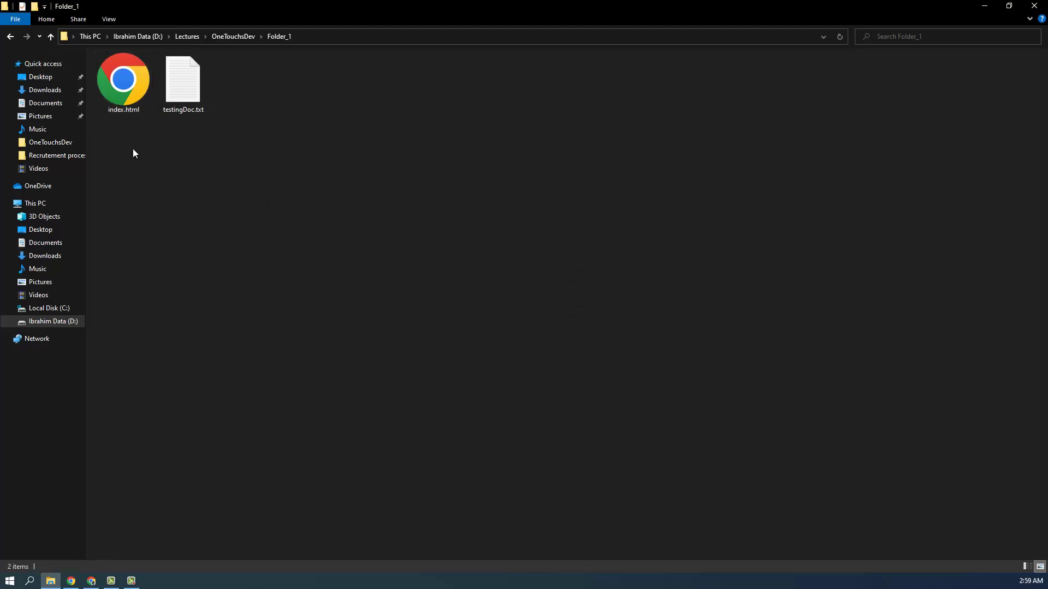
pyautogui.moveTo(187, 133); pyautogui.dragTo(276, 104)
pyautogui.click(397, 106)
pyautogui.click(243, 38)
pyautogui.click(171, 117)
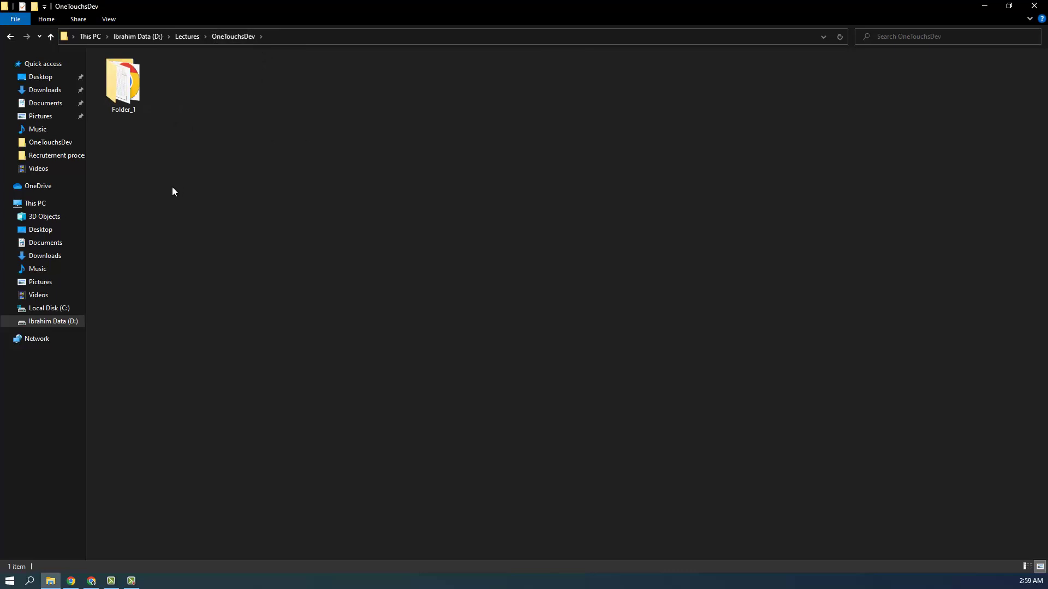
pyautogui.rightClick(115, 70)
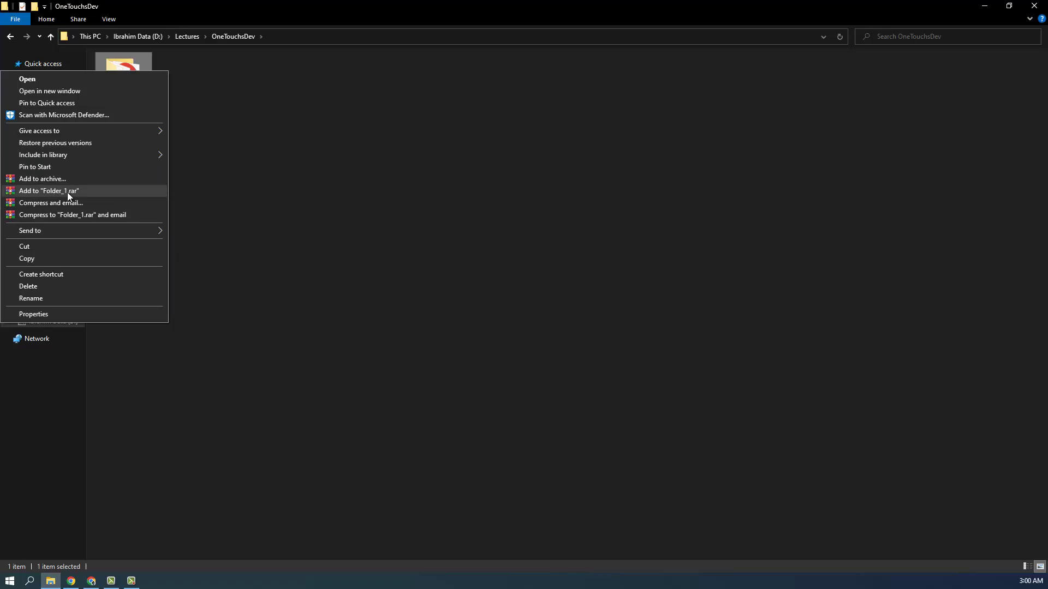
pyautogui.moveTo(88, 231)
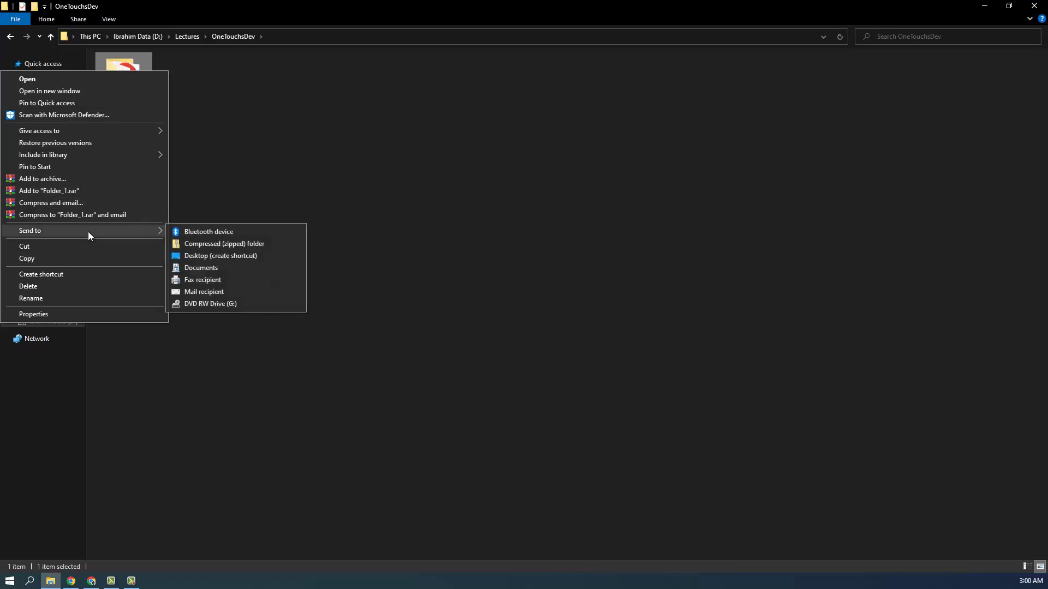
pyautogui.click(207, 243)
pyautogui.click(187, 94)
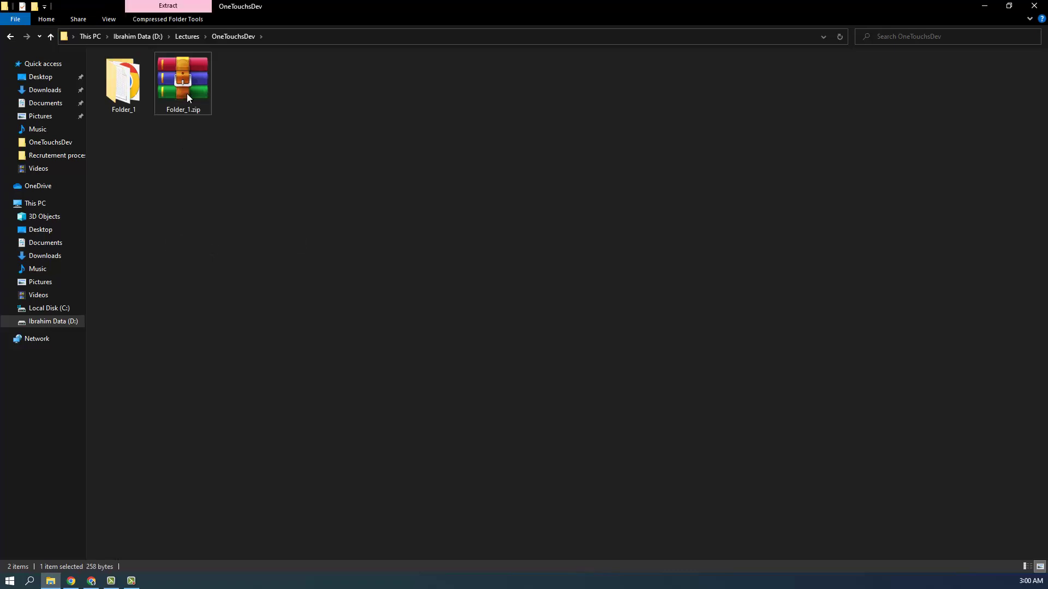
pyautogui.click(210, 163)
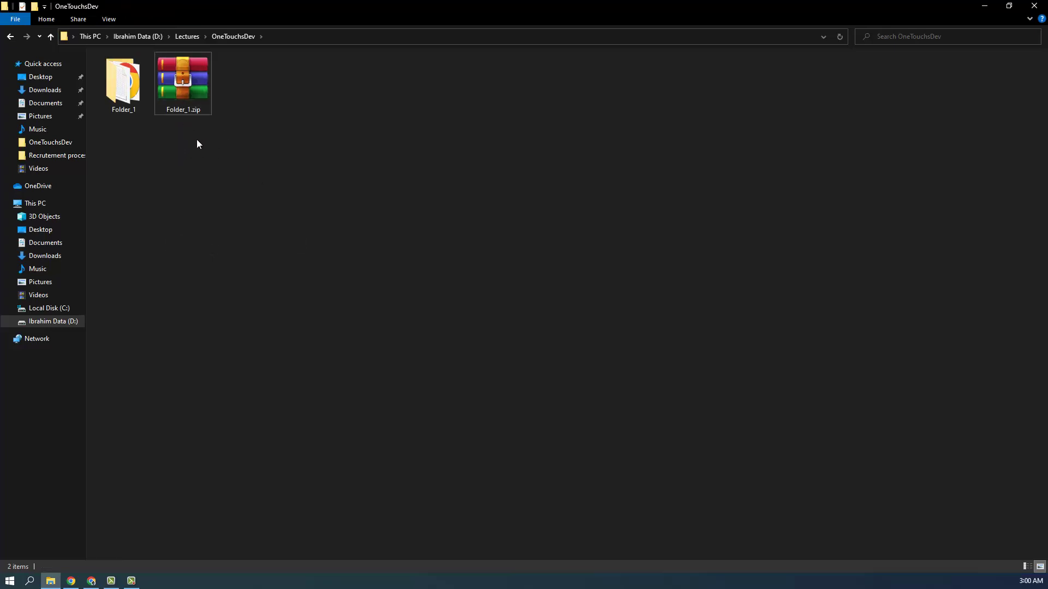
pyautogui.click(187, 100)
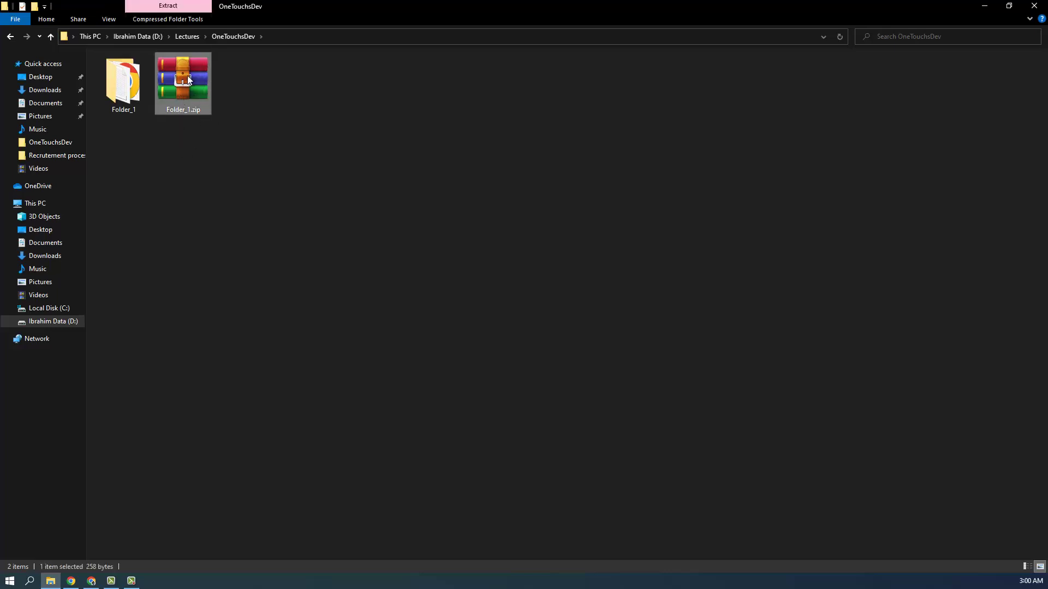
pyautogui.click(125, 98)
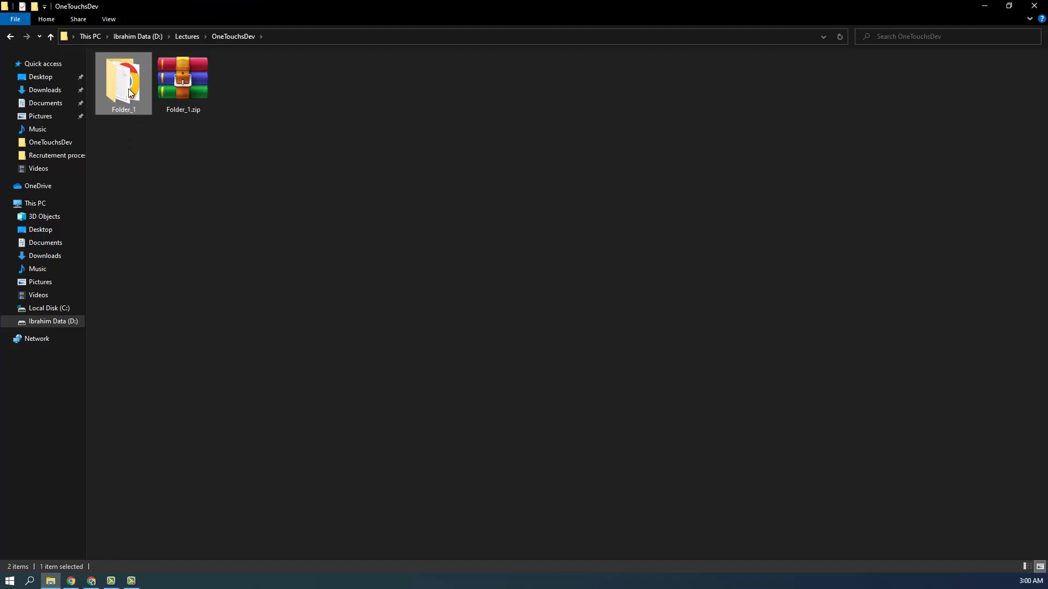
# Open Folder_1 to confirm it holds index.html and testingDoc.txt.
pyautogui.doubleClick(129, 89)
pyautogui.moveTo(270, 154); pyautogui.dragTo(113, 89)
pyautogui.click(270, 117)
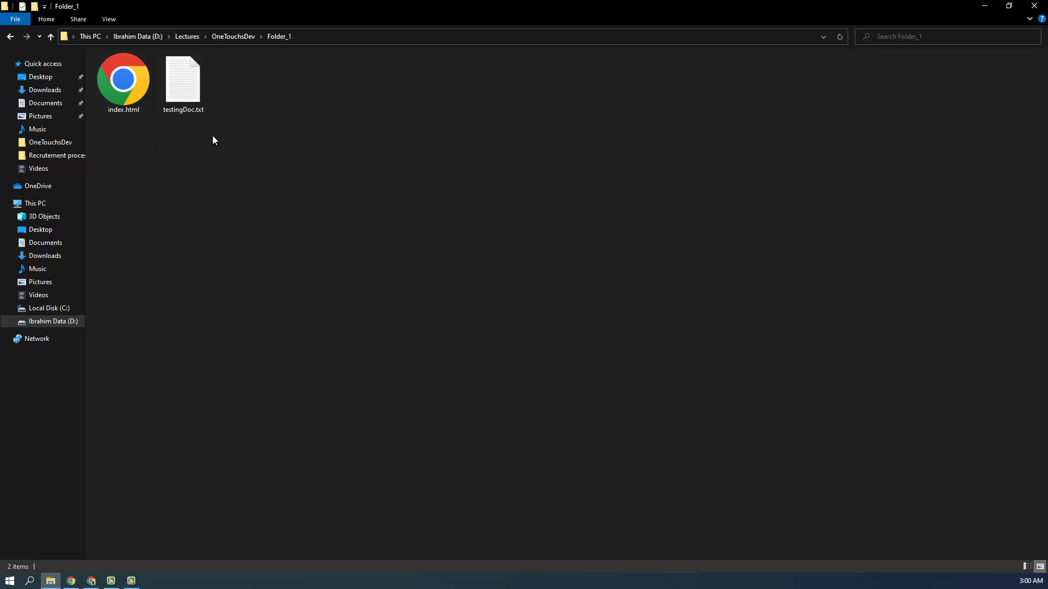
# Permanently delete Folder_1 from OneTouchsDev, leaving only Folder_1.zip.
pyautogui.click(238, 38)
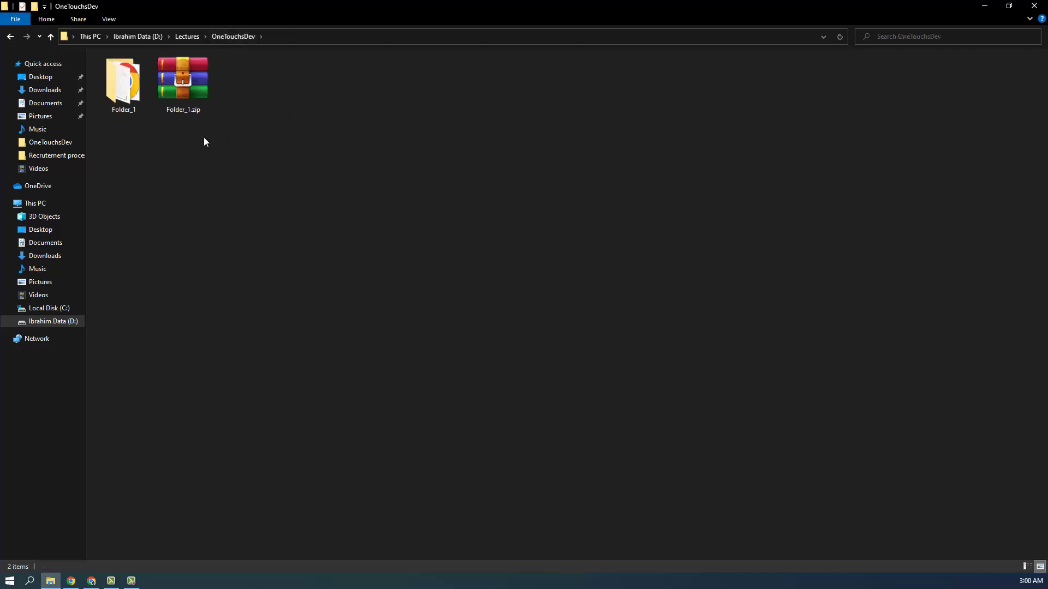
pyautogui.press('Right')
pyautogui.click(130, 100)
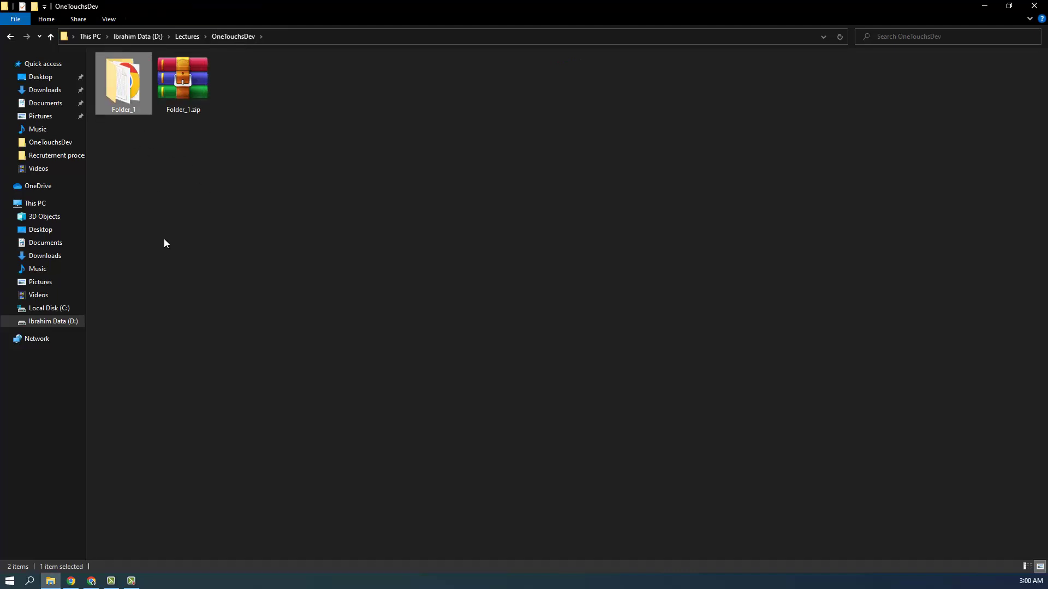
pyautogui.press('Delete')
pyautogui.press('Return')
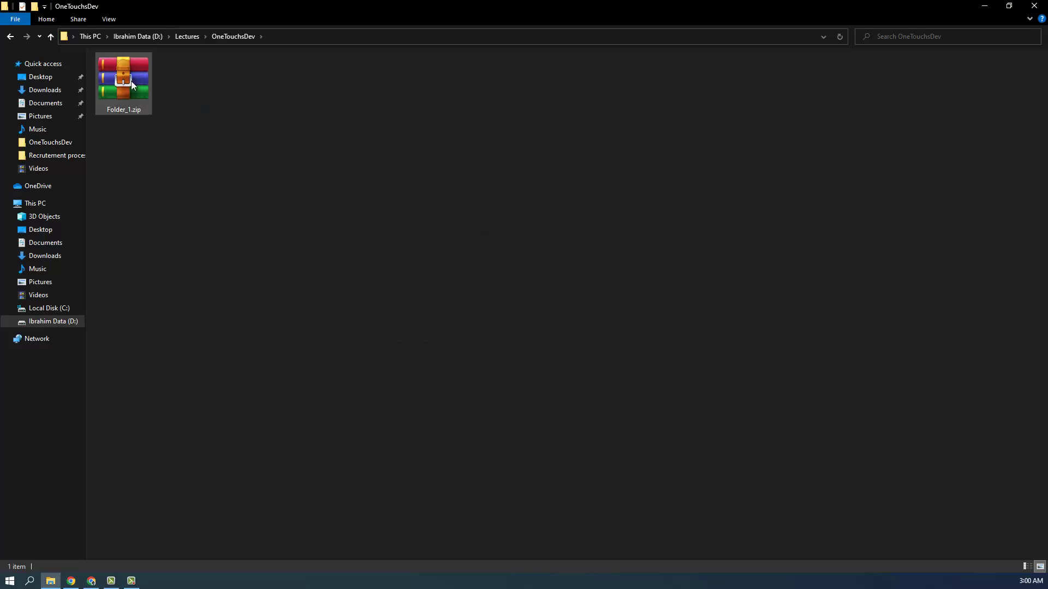
# Open Folder_1.zip in WinRAR and drag Folder_1 out into OneTouchsDev.
pyautogui.doubleClick(131, 81)
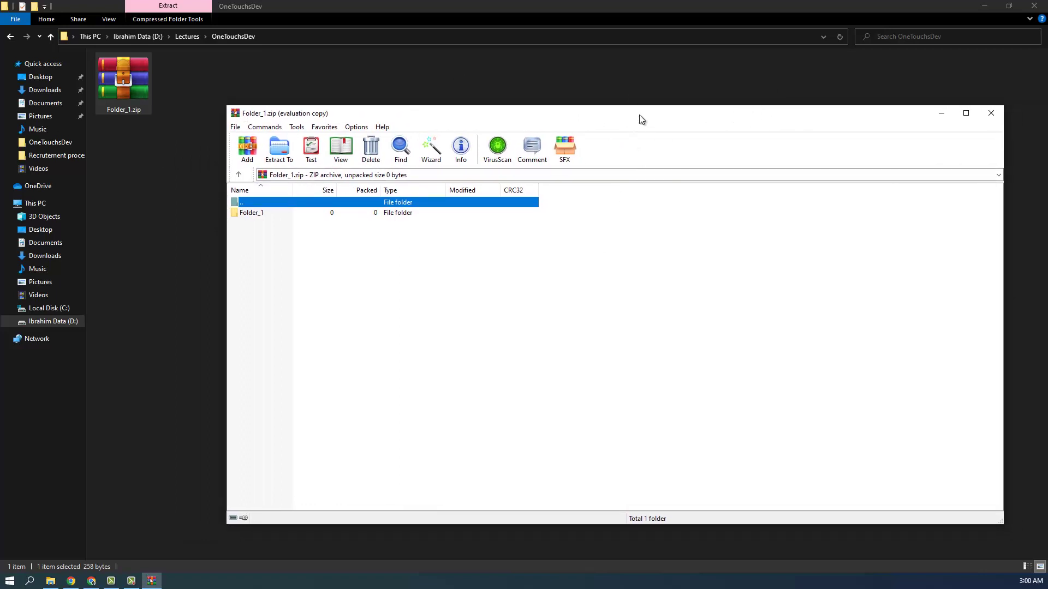
pyautogui.moveTo(640, 115); pyautogui.dragTo(668, 109)
pyautogui.click(299, 210)
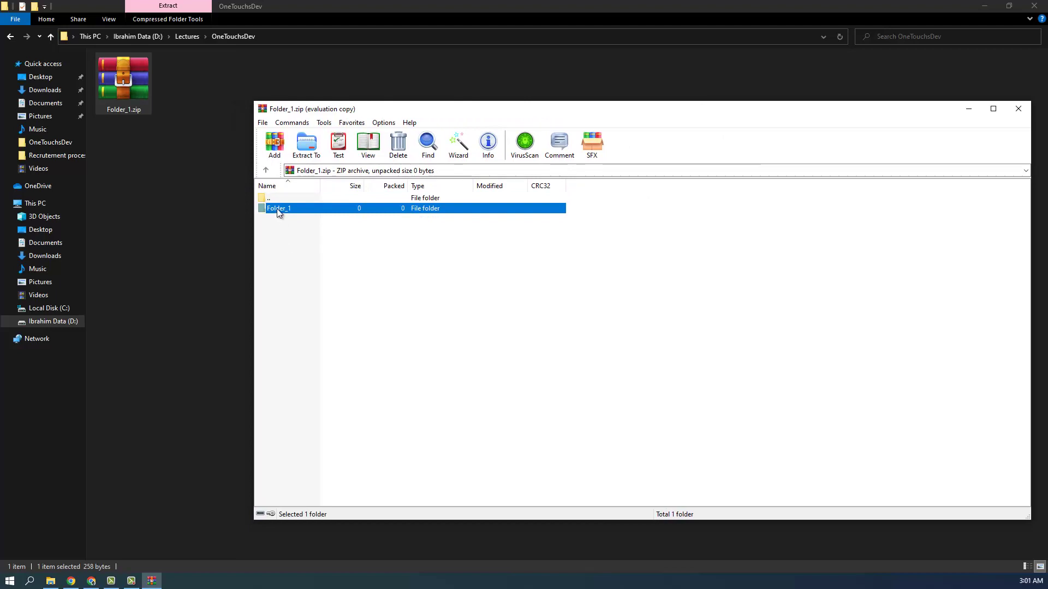
pyautogui.moveTo(276, 208); pyautogui.dragTo(167, 215)
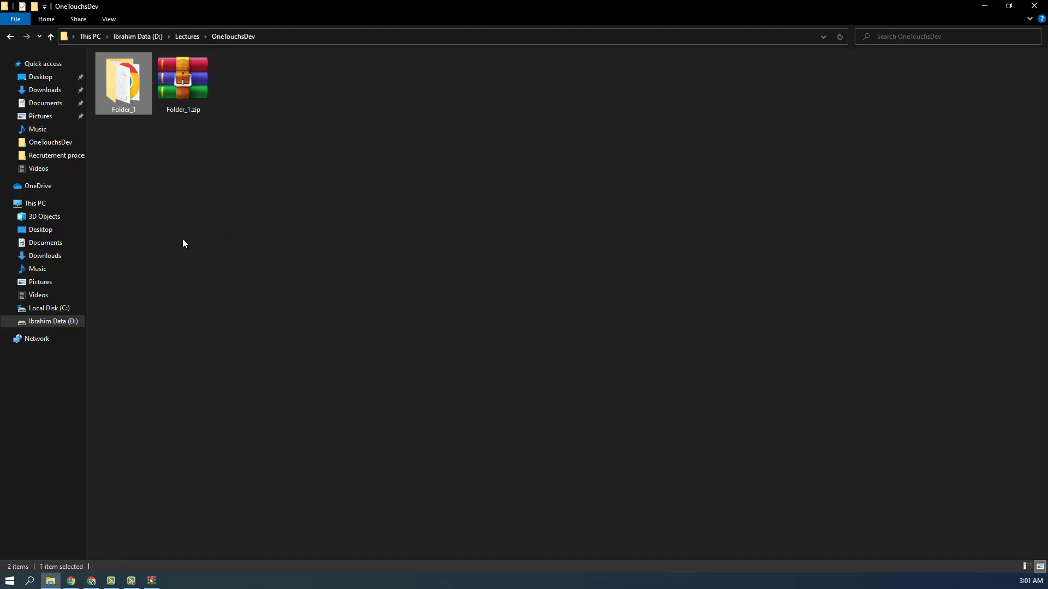
# Close WinRAR, permanently delete the restored Folder_1, and bring up Folder_1.zip's shortcut menu.
pyautogui.click(152, 581)
pyautogui.click(1017, 109)
pyautogui.hotkey('shift', 'Delete')
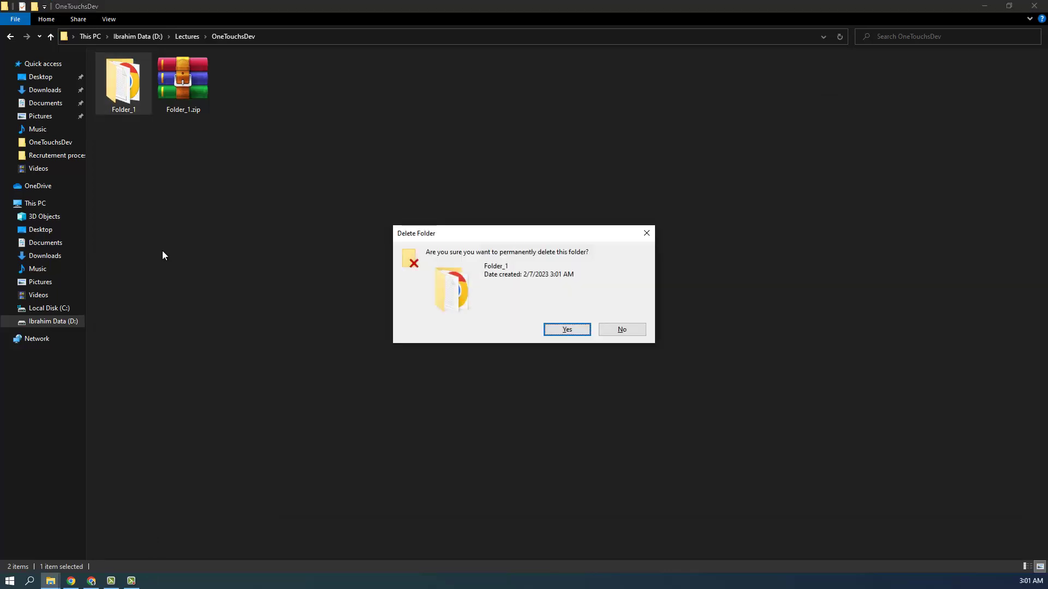
pyautogui.press('Return')
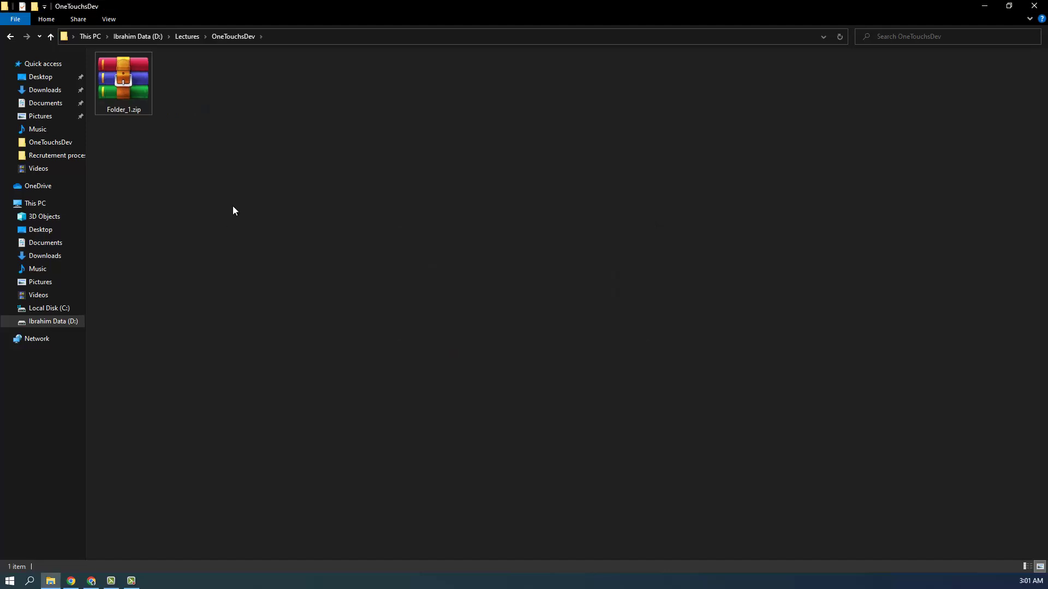
pyautogui.click(134, 87)
pyautogui.rightClick(134, 87)
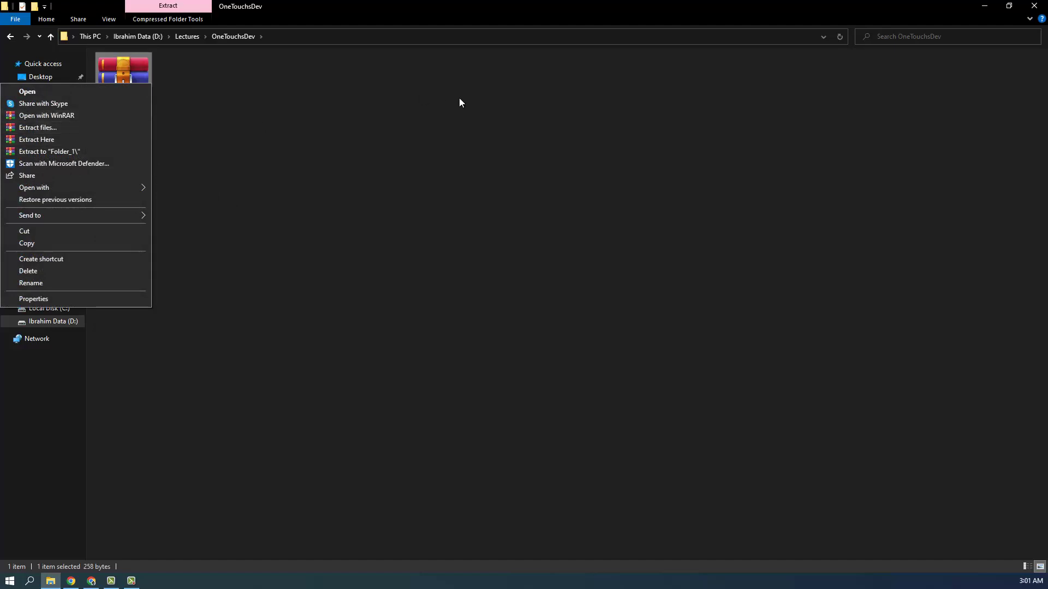
# Extract Folder_1.zip to Folder_1\ and inspect the resulting nested Folder_1 inside it.
pyautogui.click(97, 155)
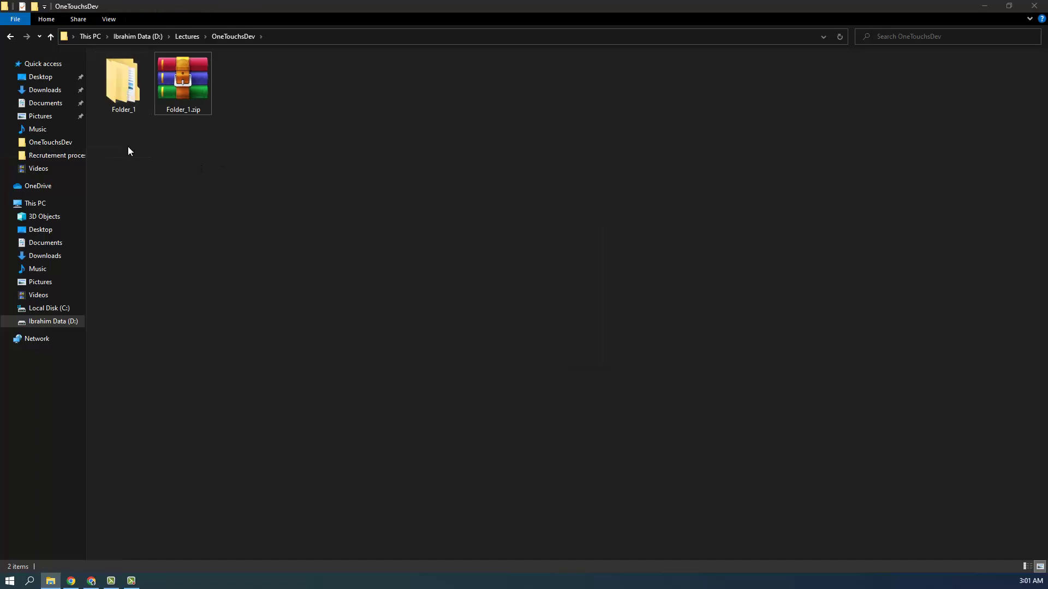
pyautogui.click(117, 81)
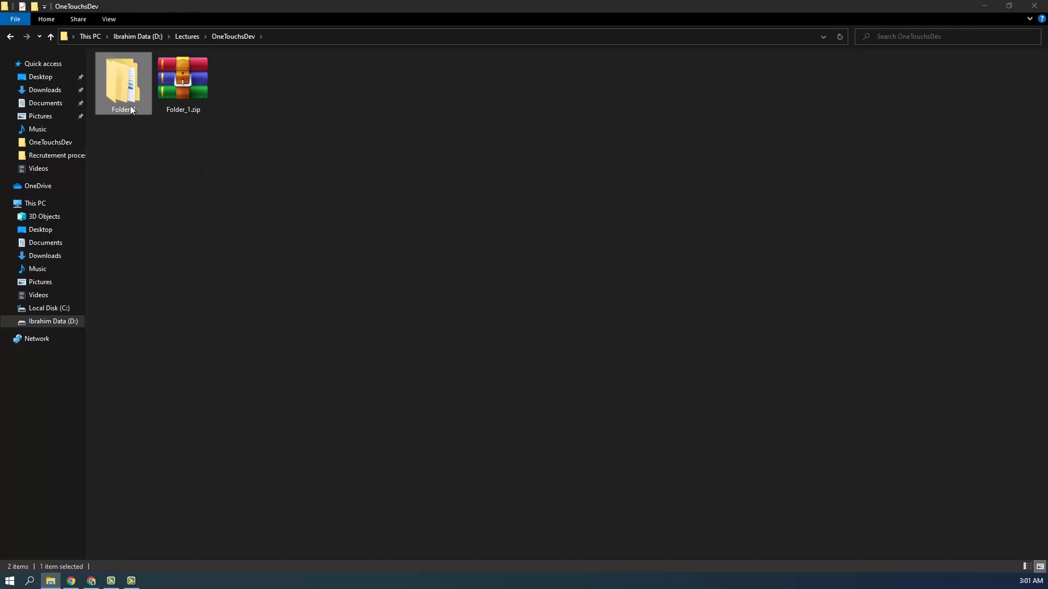
pyautogui.doubleClick(126, 82)
pyautogui.doubleClick(128, 79)
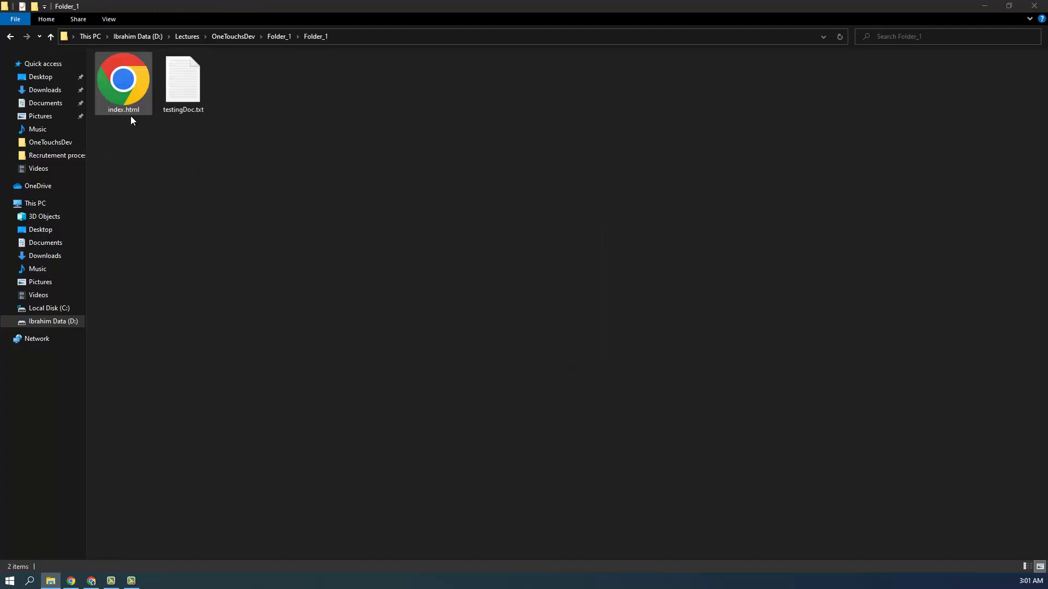
pyautogui.click(276, 36)
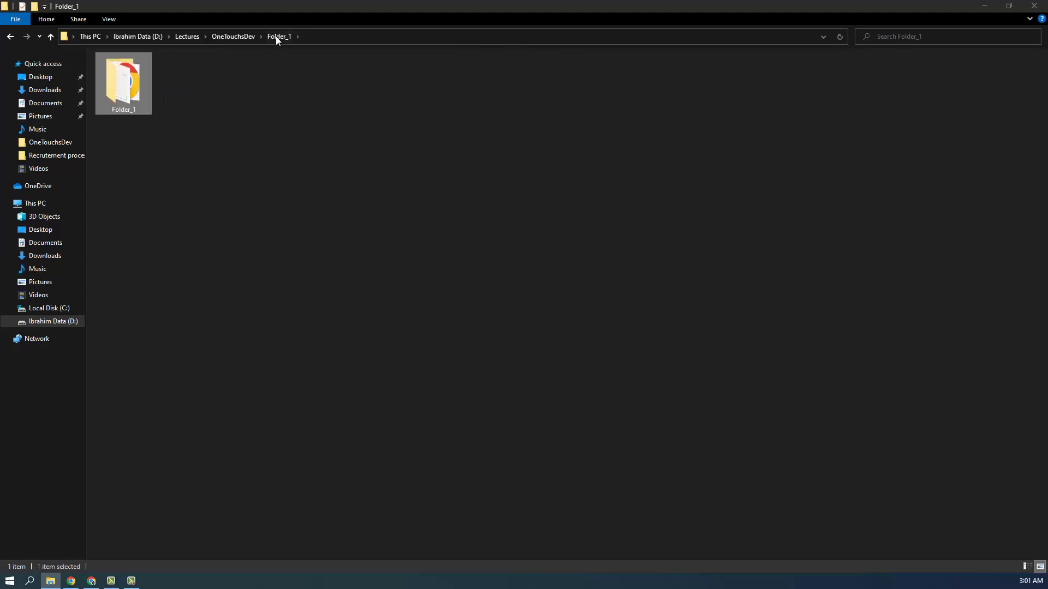
pyautogui.click(240, 37)
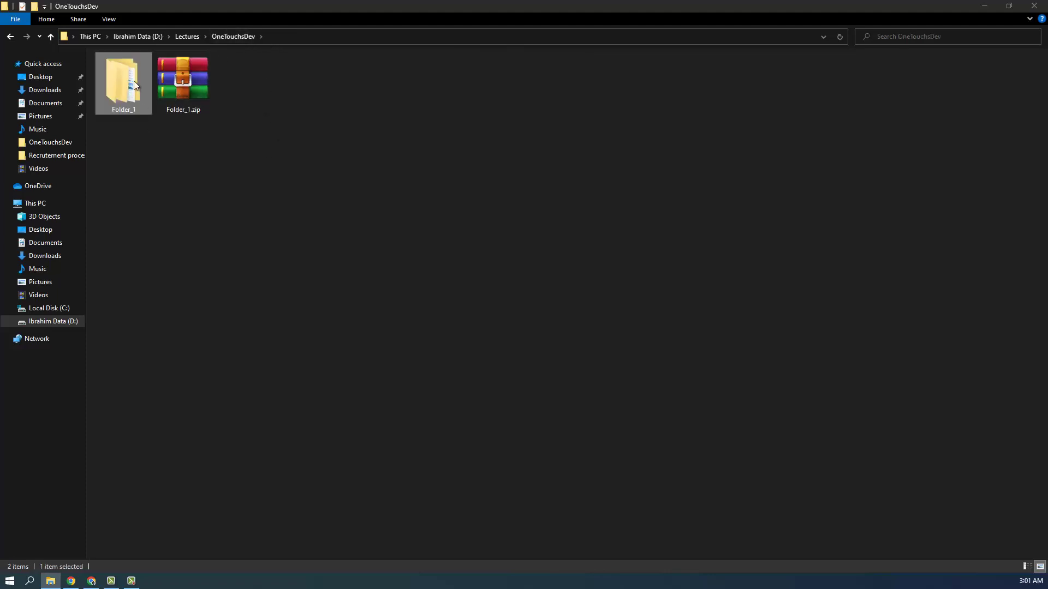
# Permanently delete the nested Folder_1, then extract Folder_1.zip with Extract Here.
pyautogui.hotkey('shift', 'Delete')
pyautogui.press('Return')
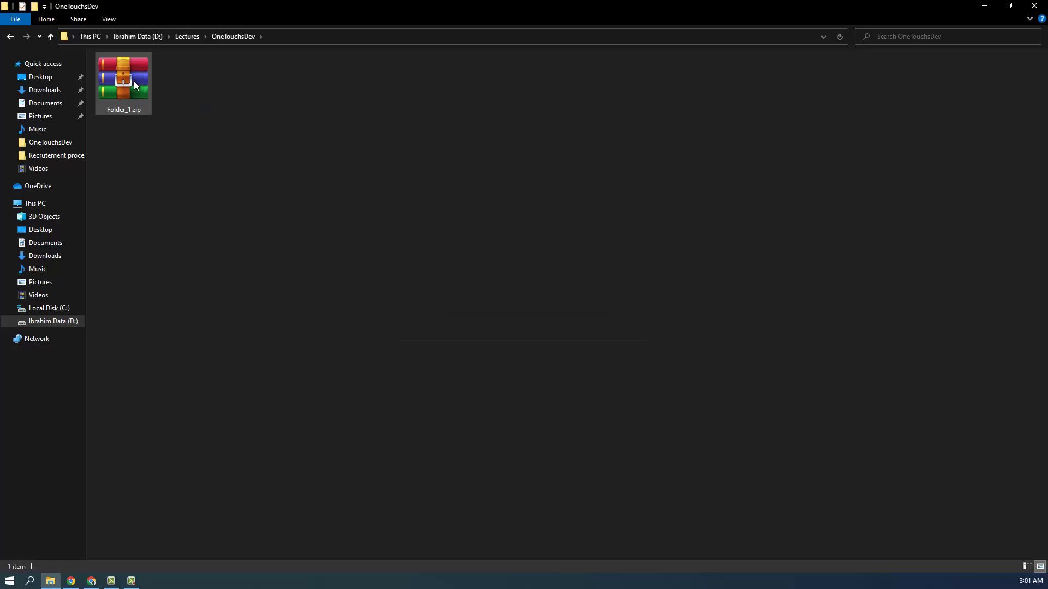
pyautogui.rightClick(134, 82)
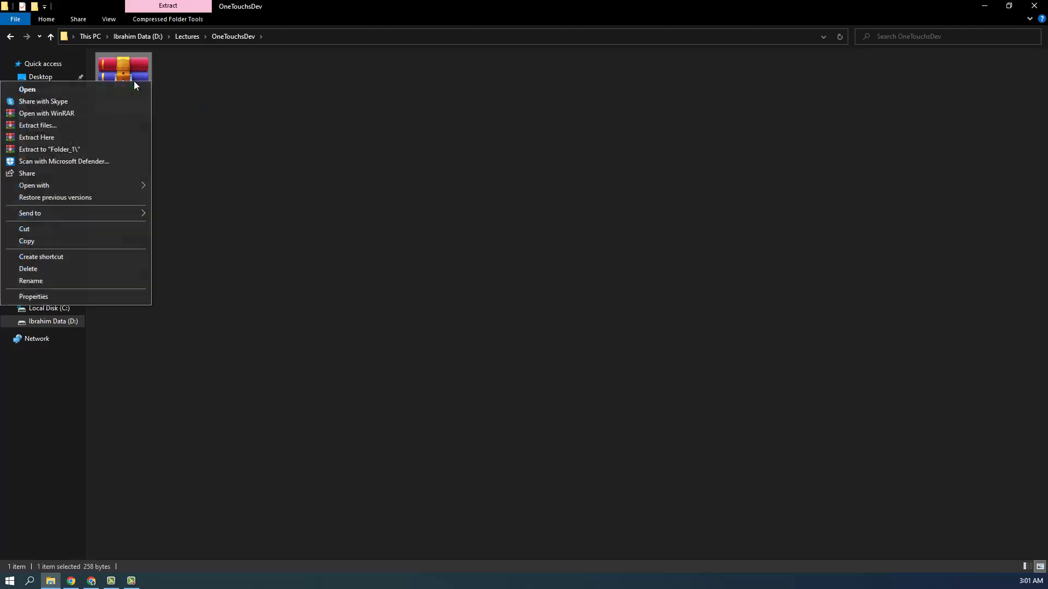
pyautogui.click(63, 139)
pyautogui.rightClick(63, 140)
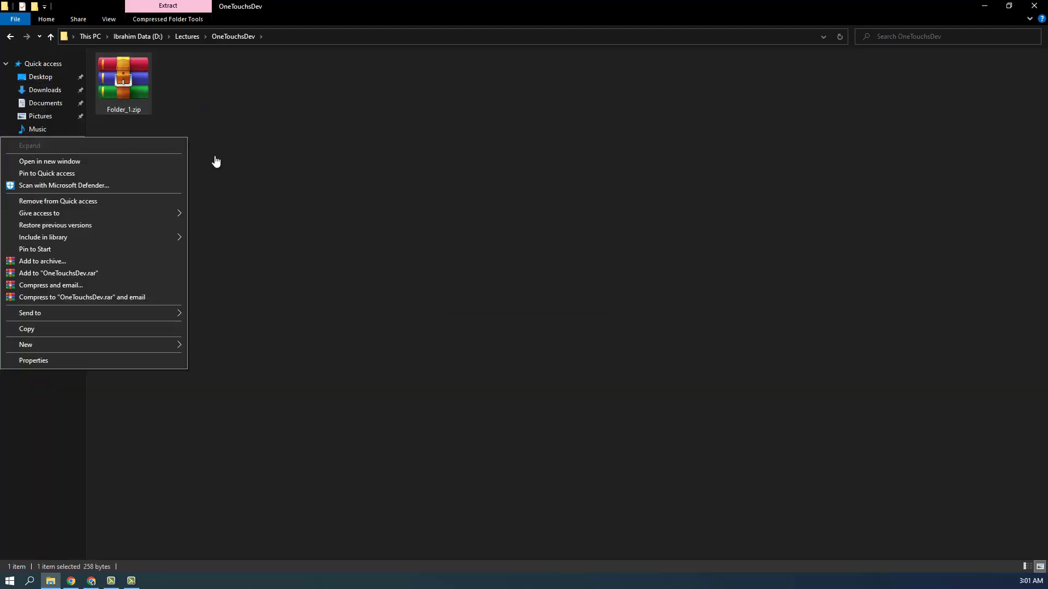
pyautogui.click(212, 162)
pyautogui.click(123, 82)
pyautogui.click(191, 211)
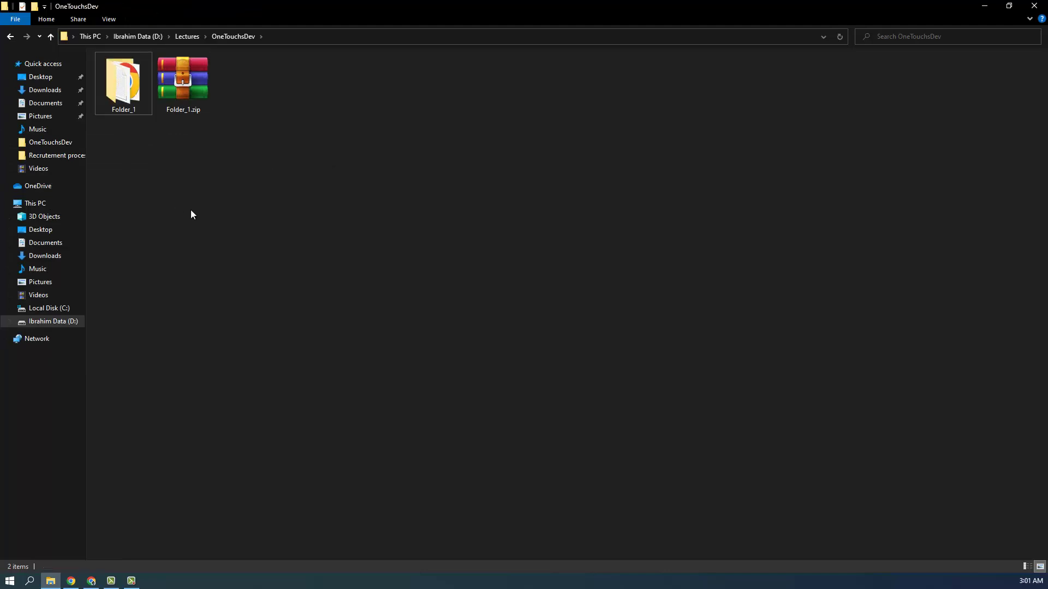
pyautogui.doubleClick(127, 109)
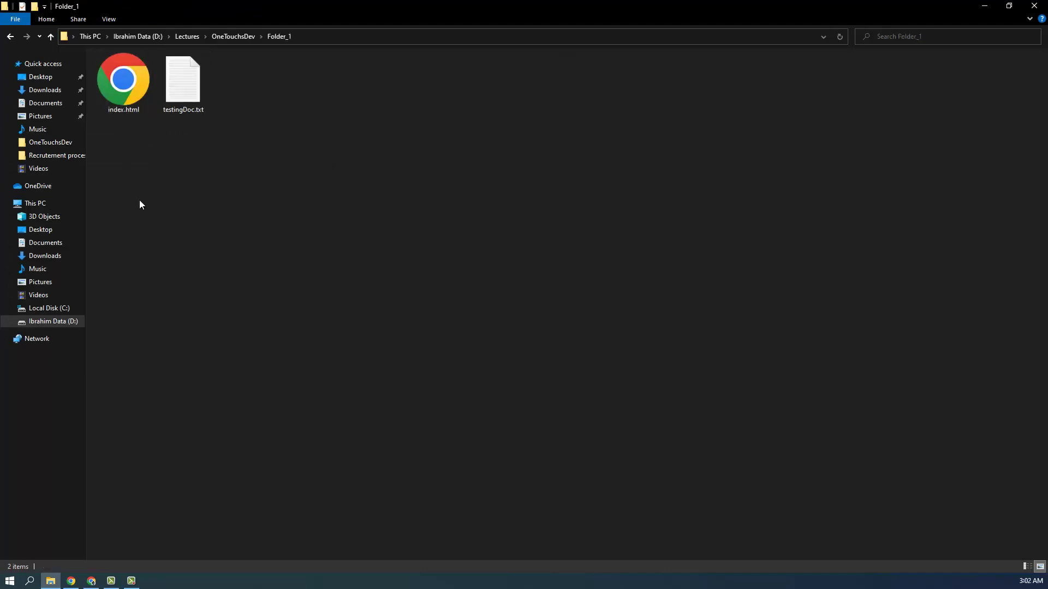
pyautogui.moveTo(126, 139); pyautogui.dragTo(300, 94)
pyautogui.click(227, 37)
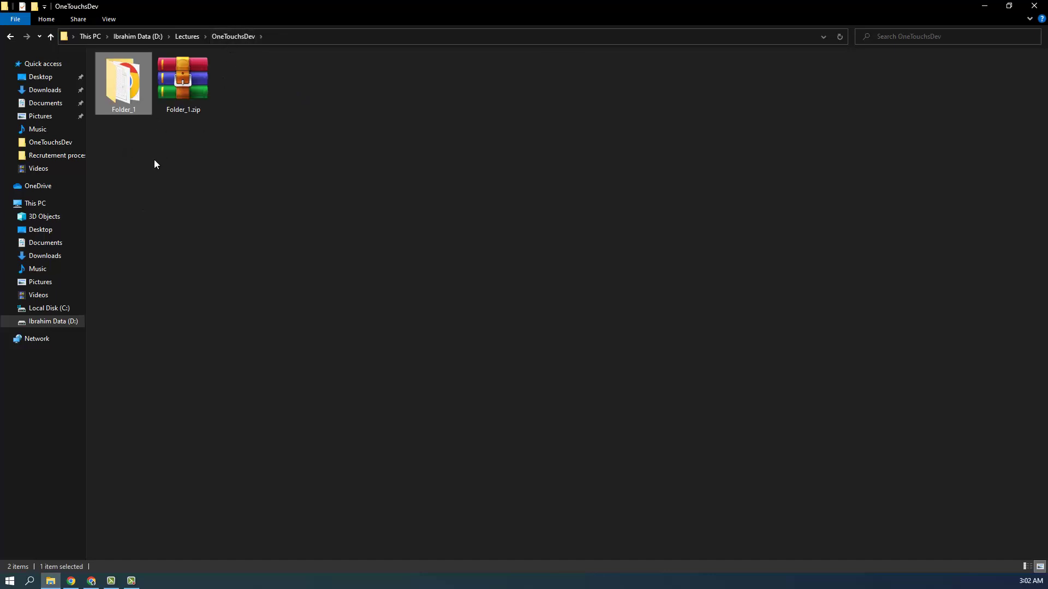
pyautogui.click(158, 173)
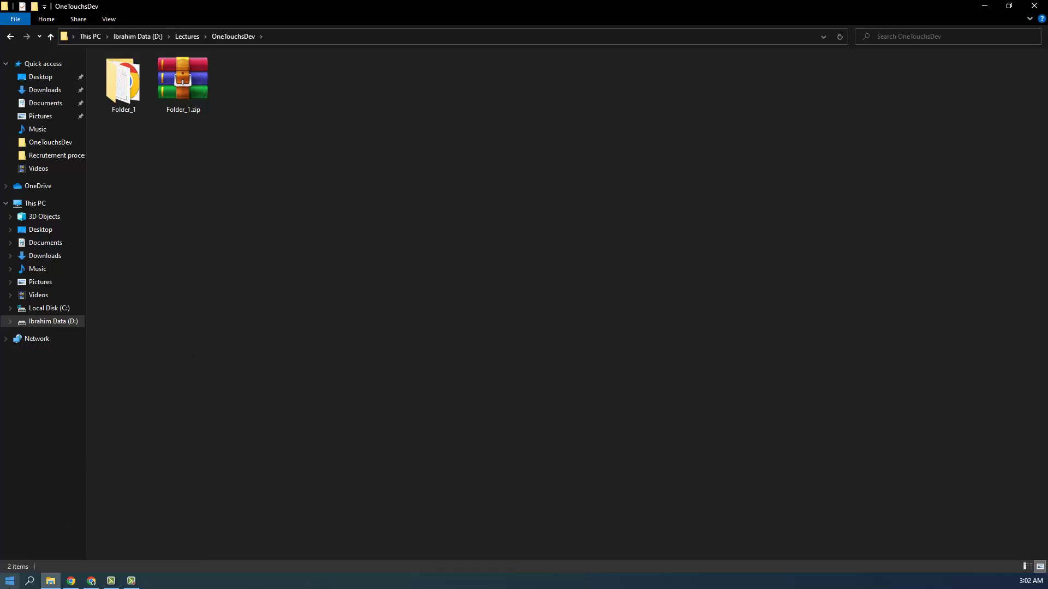
pyautogui.click(10, 581)
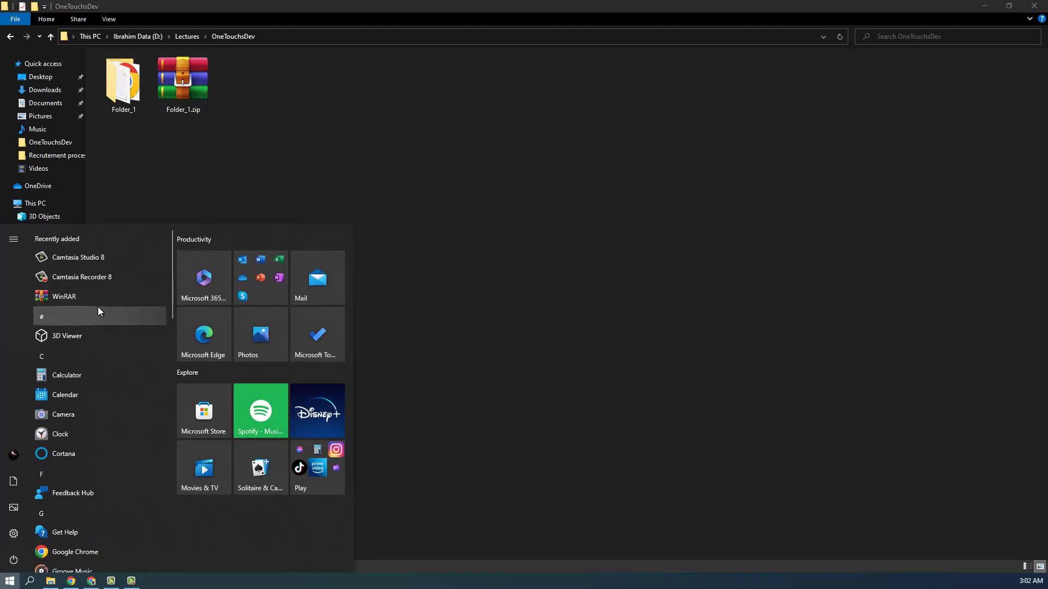
pyautogui.click(461, 173)
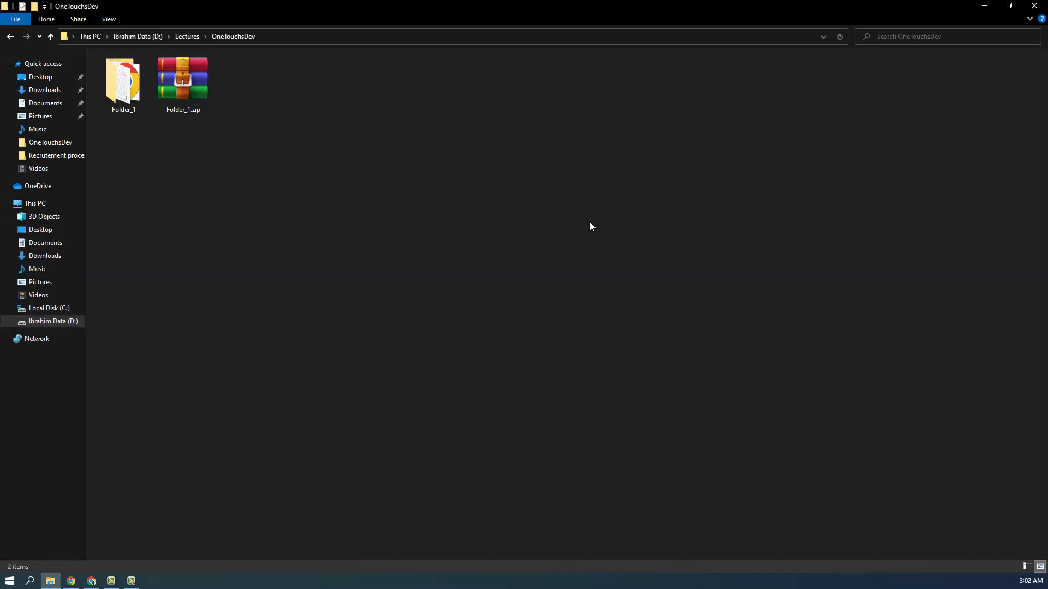